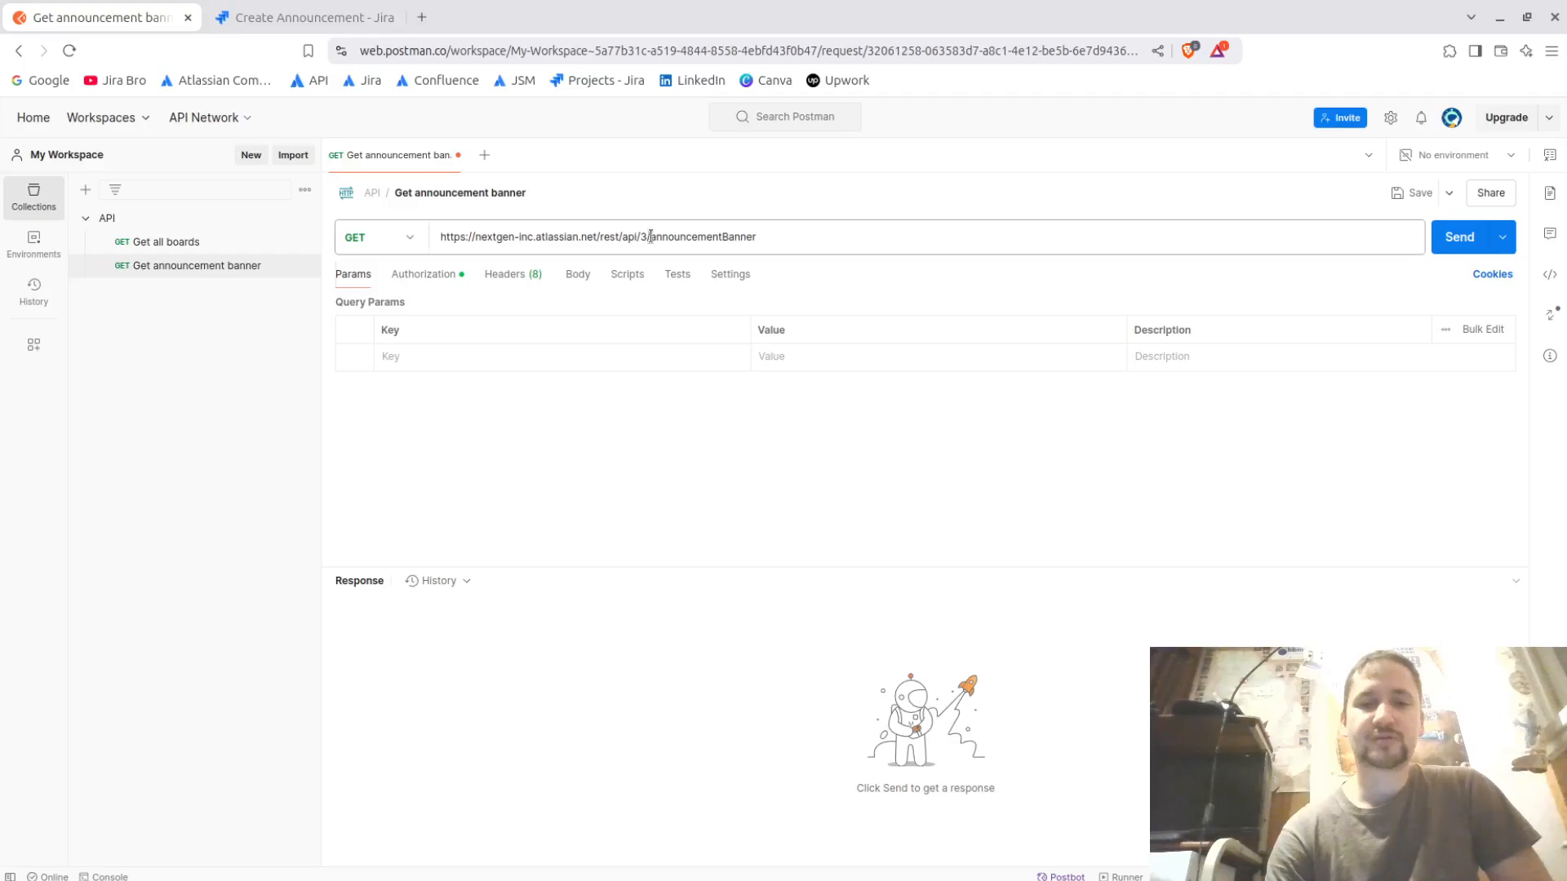
# Step: Send the GET request to the Jira announcementBanner endpoint
pyautogui.moveTo(650, 236); pyautogui.dragTo(785, 232)
pyautogui.click(829, 168)
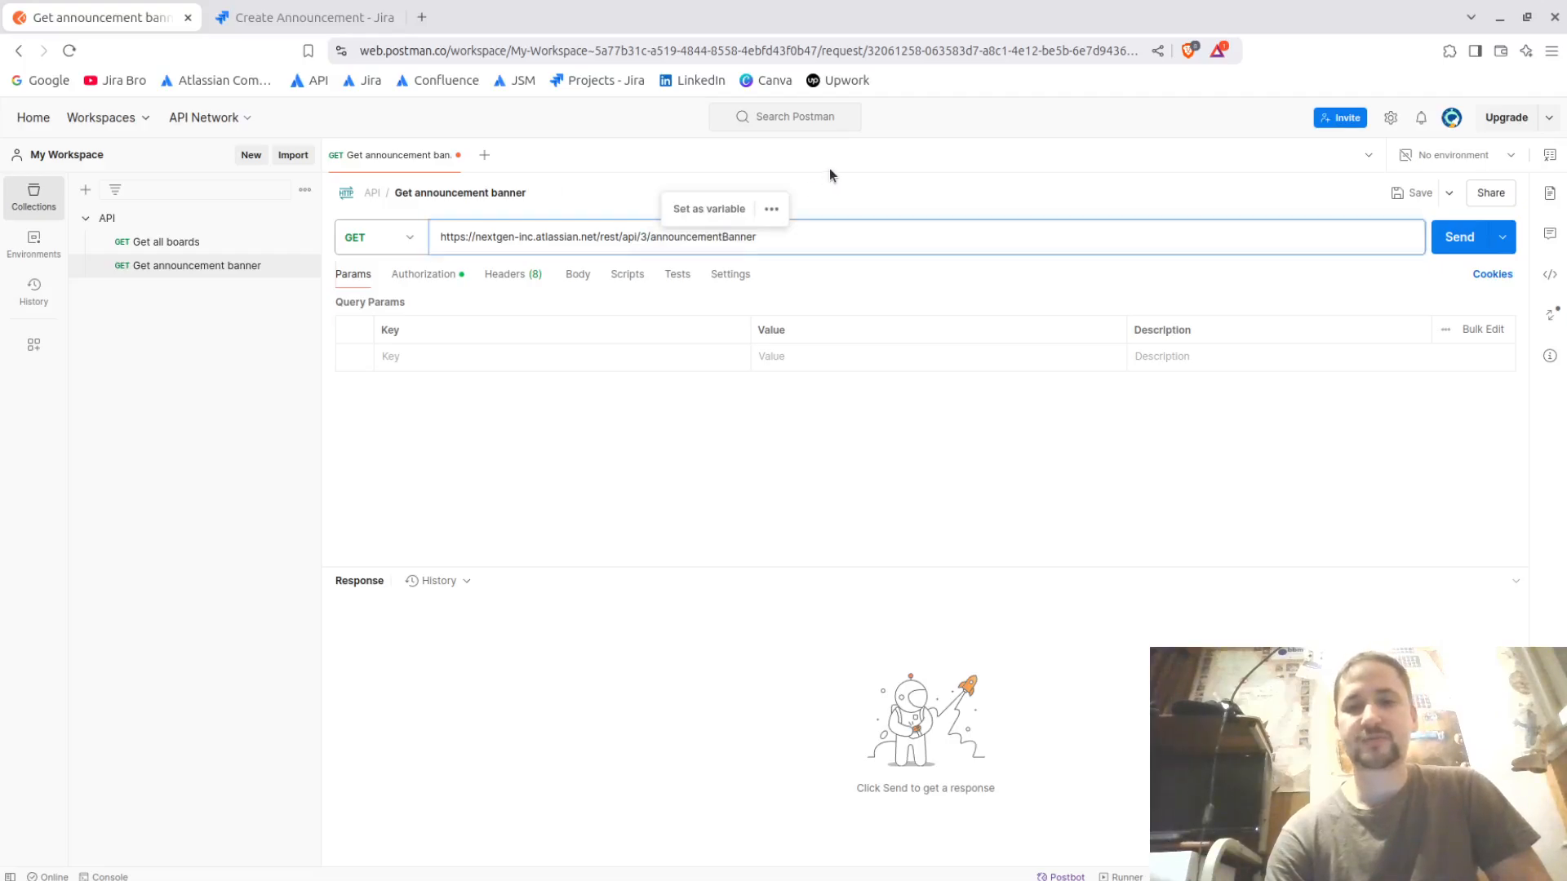
pyautogui.click(1448, 237)
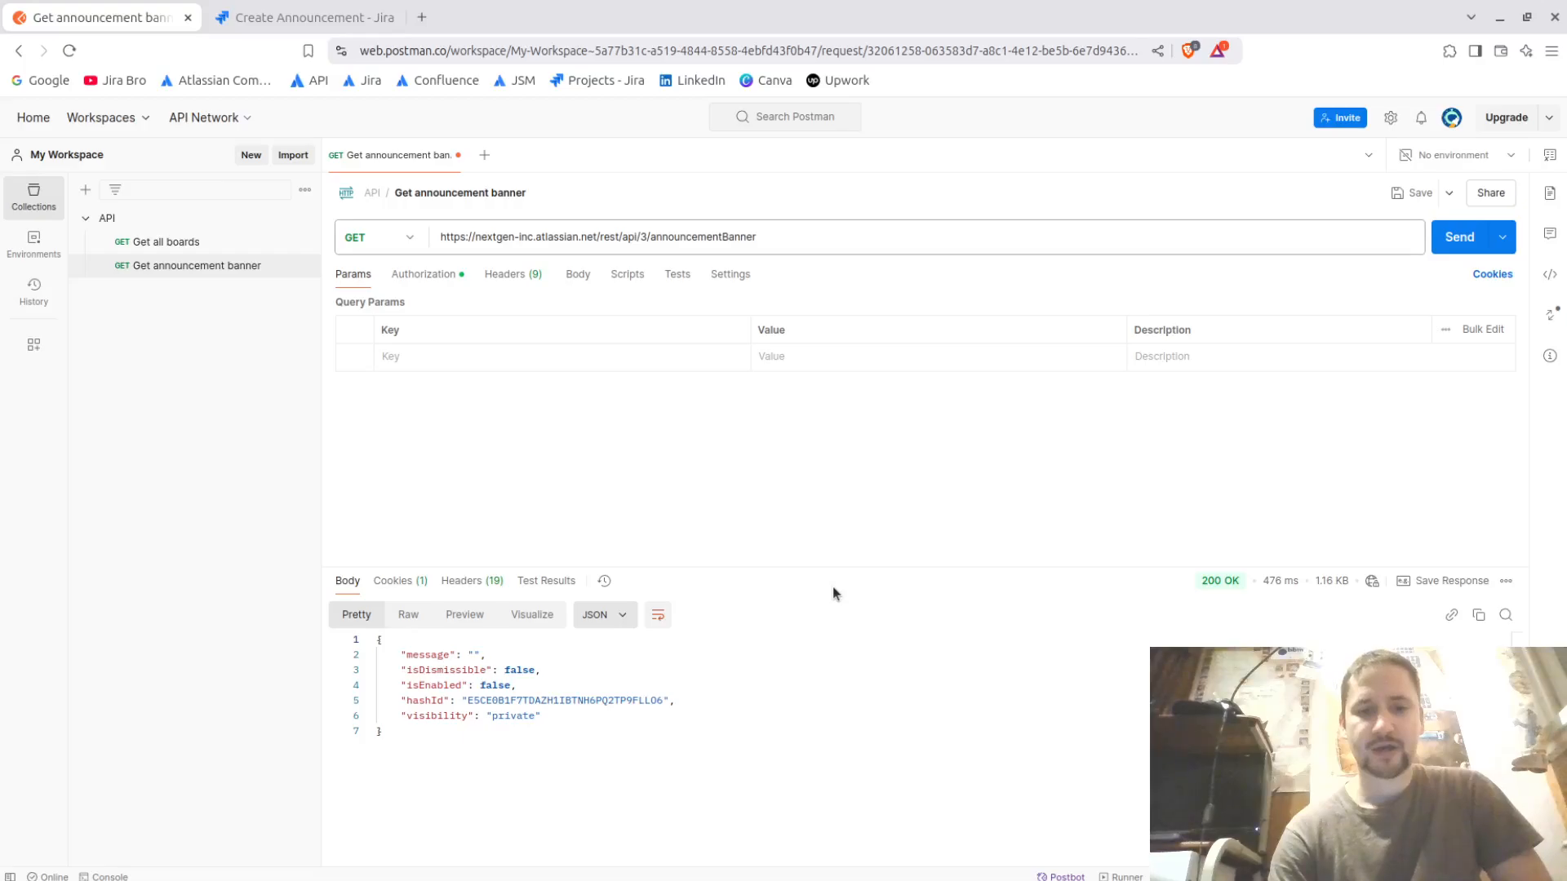
# Step: Examine the message, isDismissible, isEnabled, hashId and visibility fields in the response body
pyautogui.moveTo(401, 658); pyautogui.dragTo(499, 651)
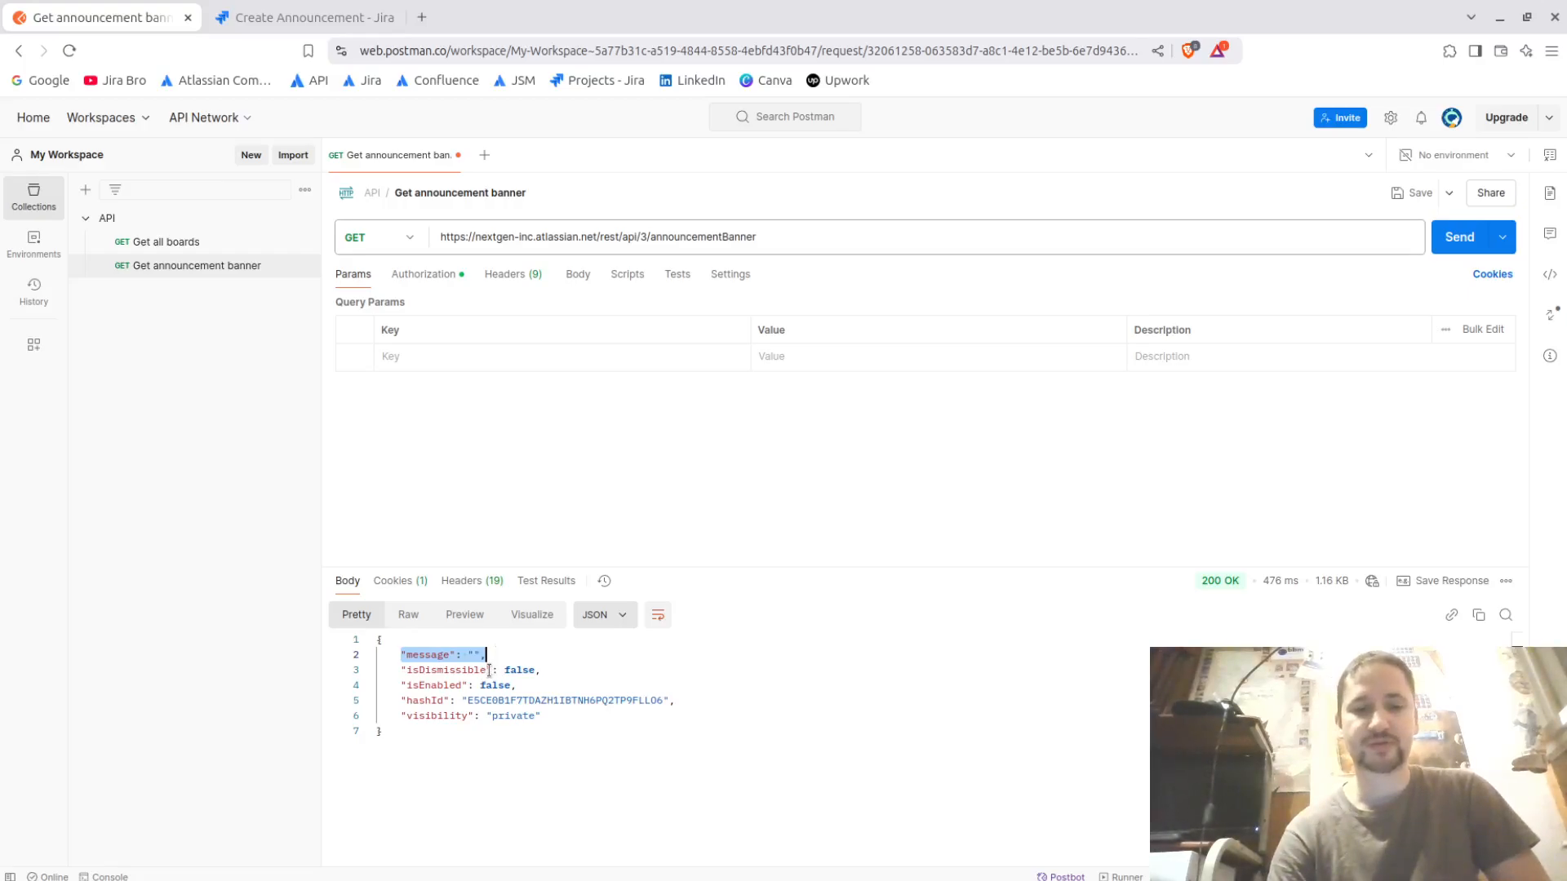
pyautogui.click(488, 670)
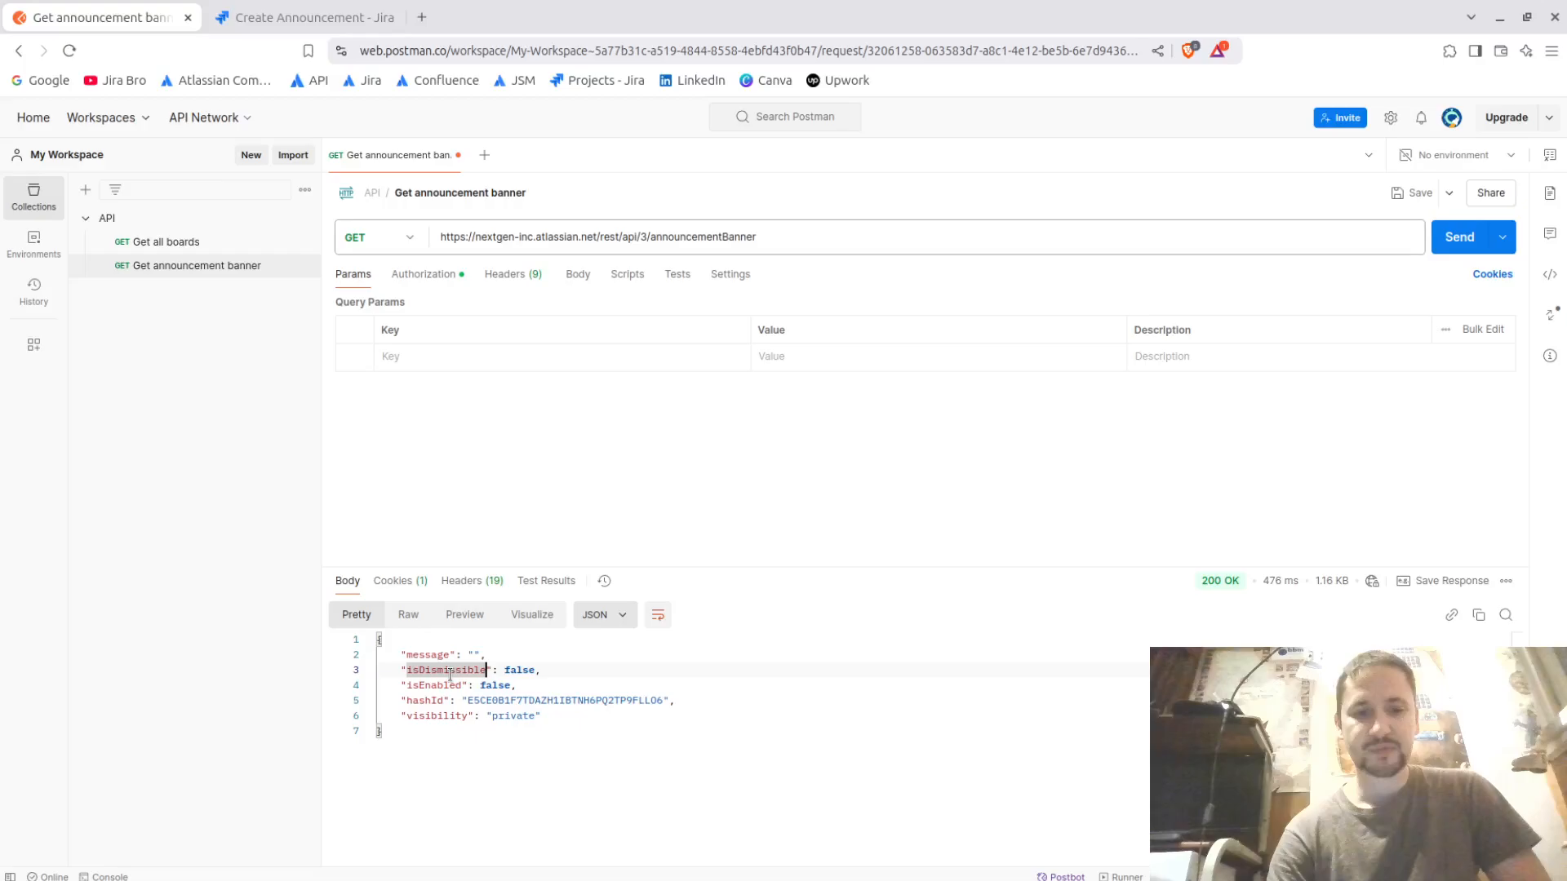
pyautogui.moveTo(506, 670); pyautogui.dragTo(687, 697)
pyautogui.click(537, 670)
pyautogui.click(527, 686)
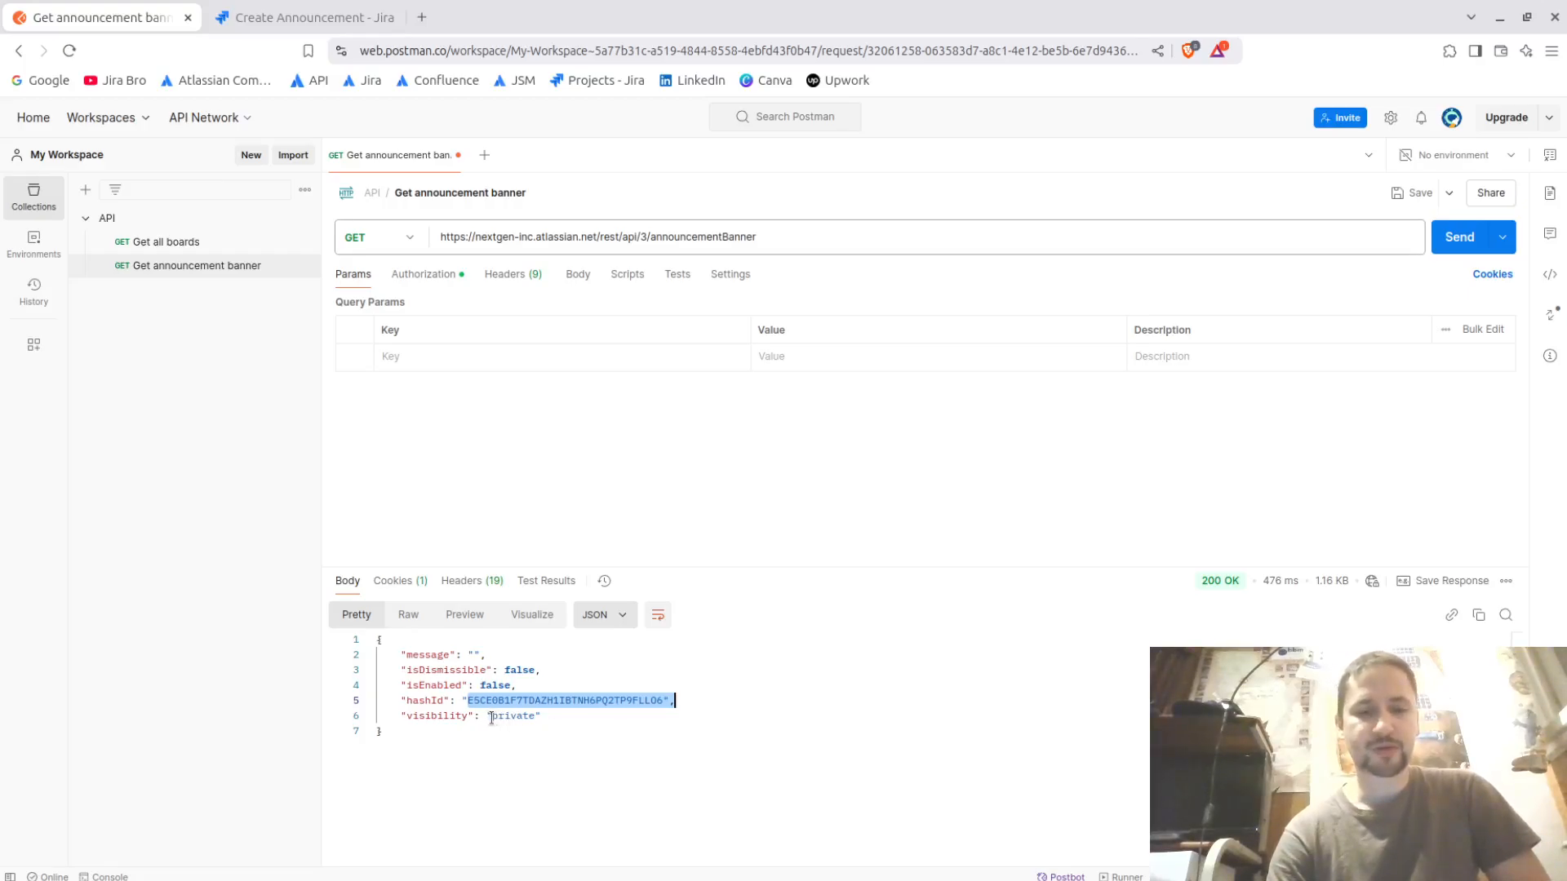
pyautogui.moveTo(491, 717); pyautogui.dragTo(535, 718)
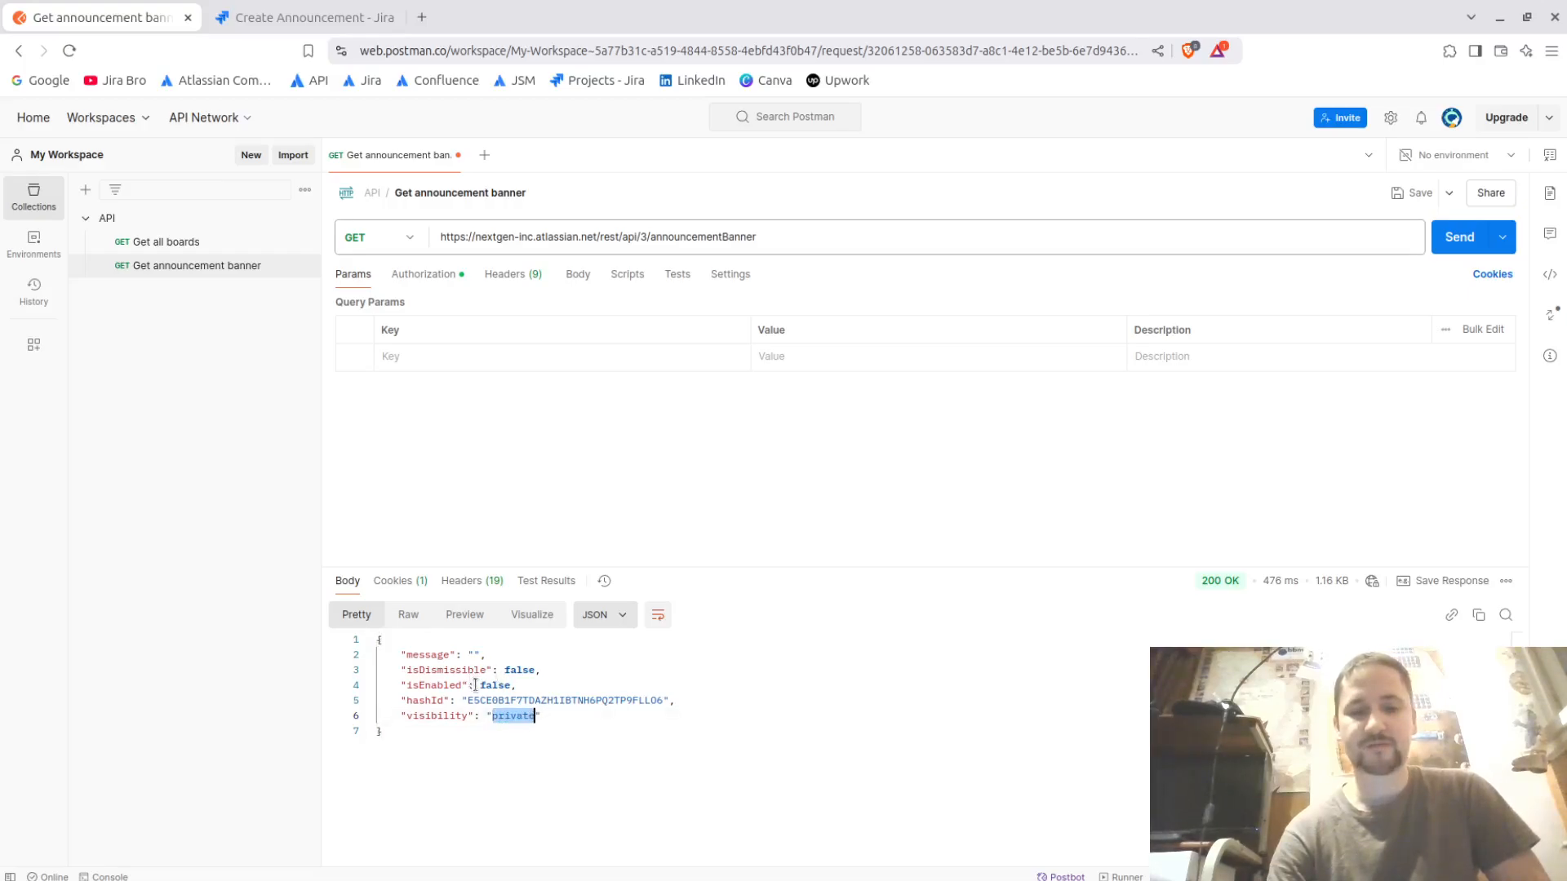
pyautogui.moveTo(481, 685); pyautogui.dragTo(510, 685)
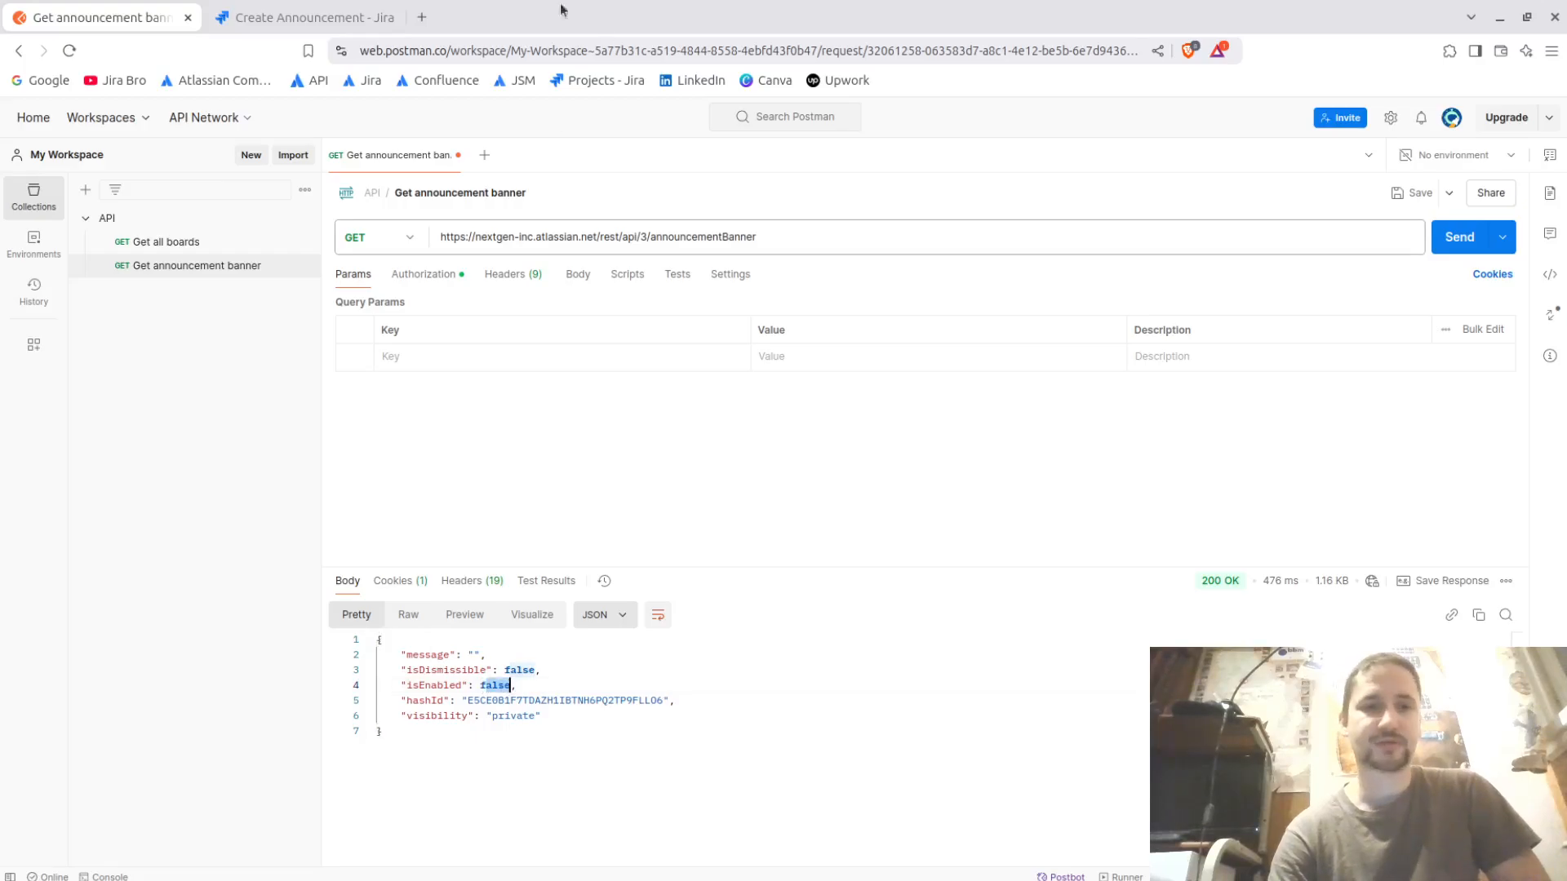
# Step: Switch to Jira's Create Announcement page and set the banner's background color to purple and its target audience to Public
pyautogui.click(285, 17)
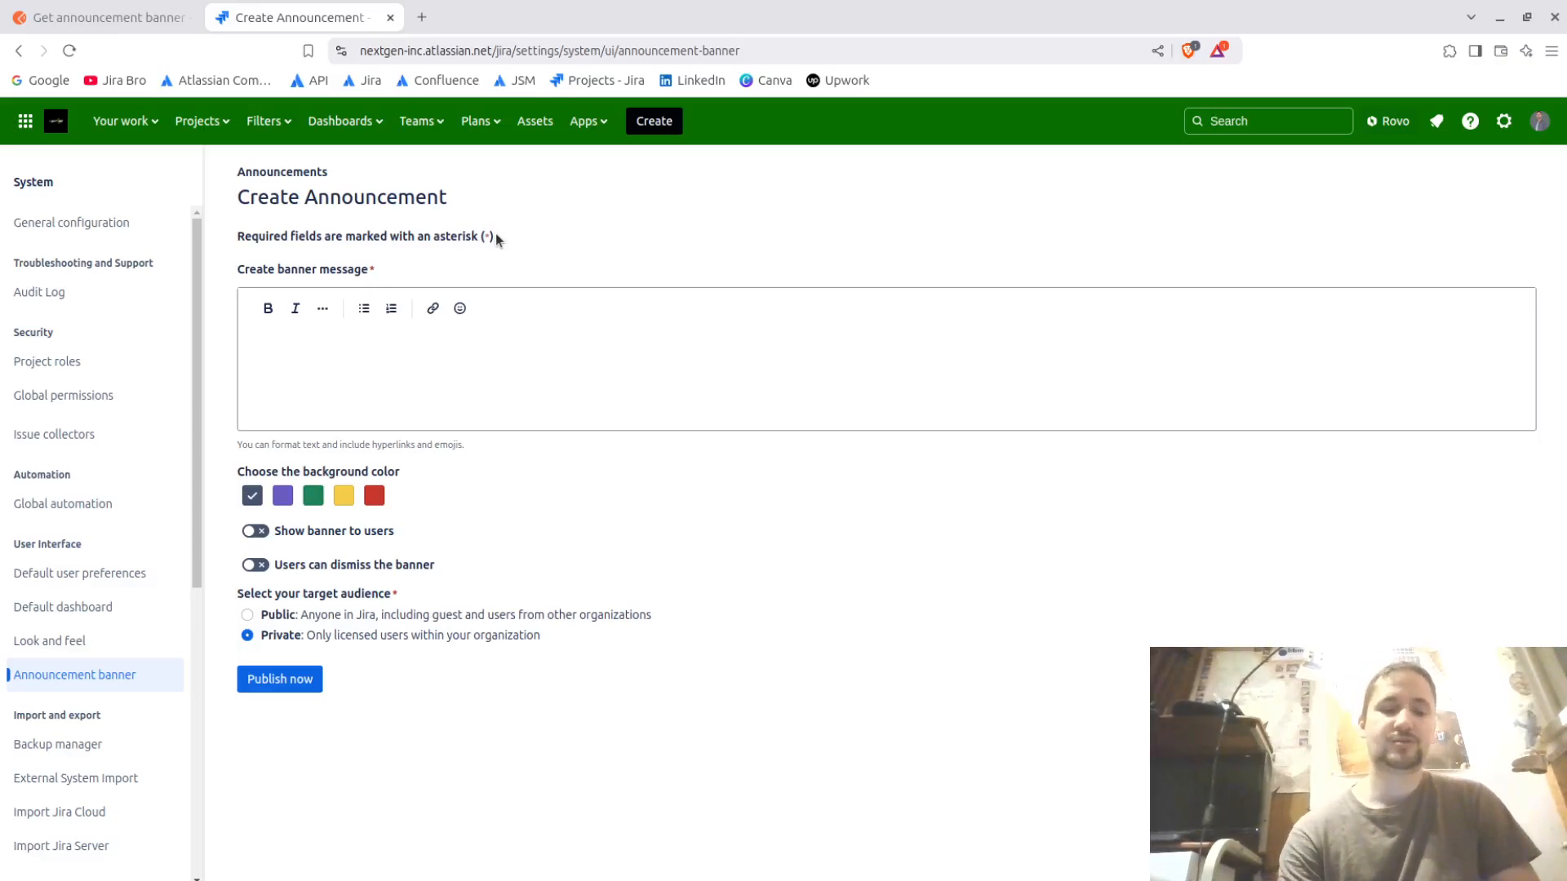
pyautogui.hotkey('ctrl', 'k')
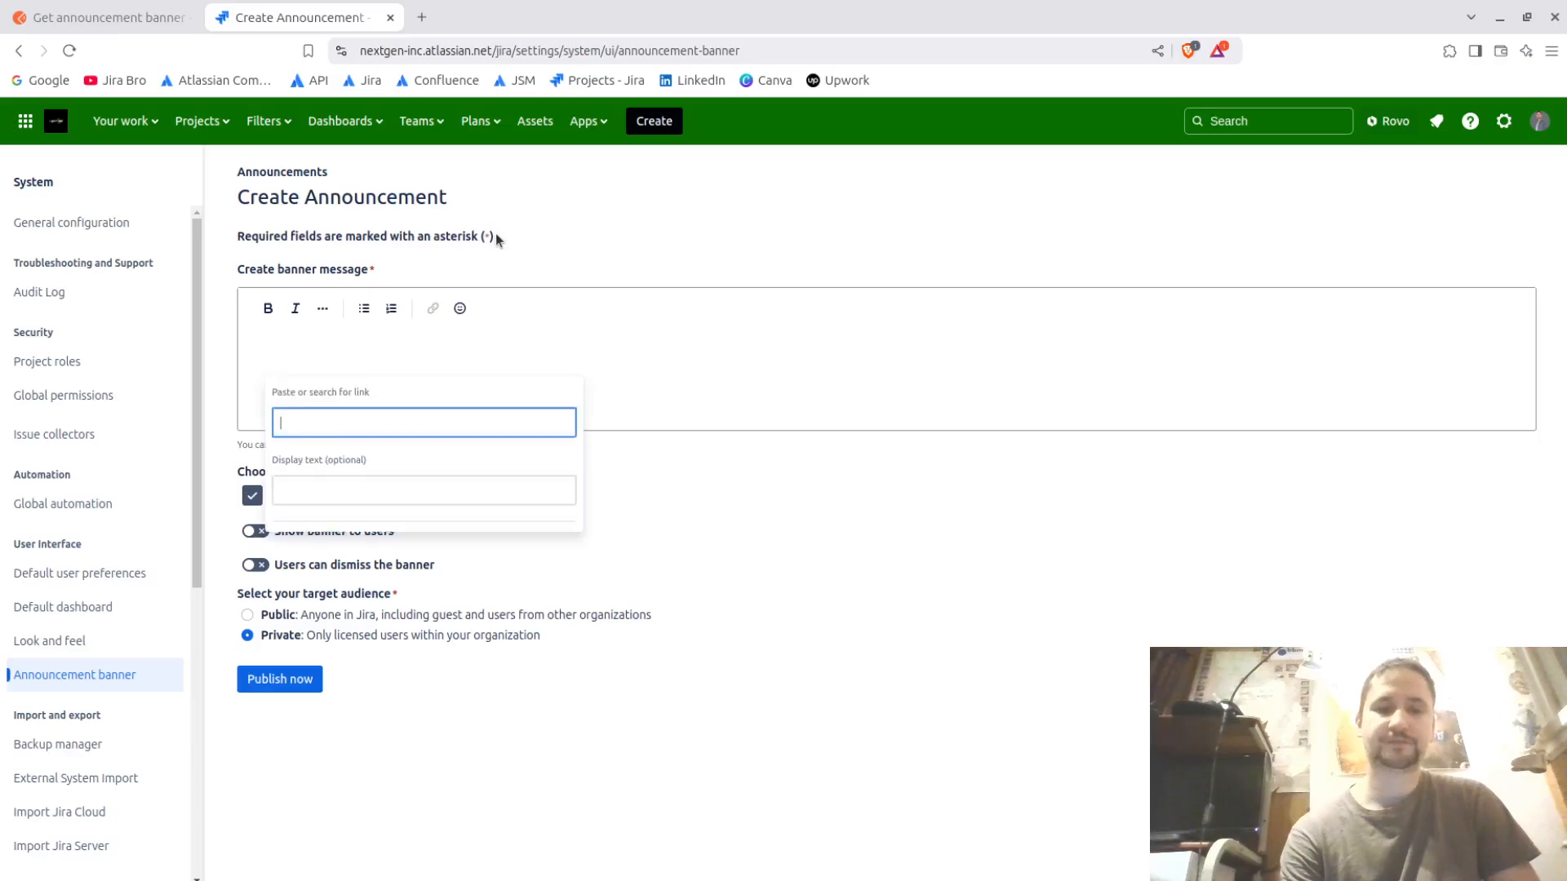
pyautogui.press('Escape')
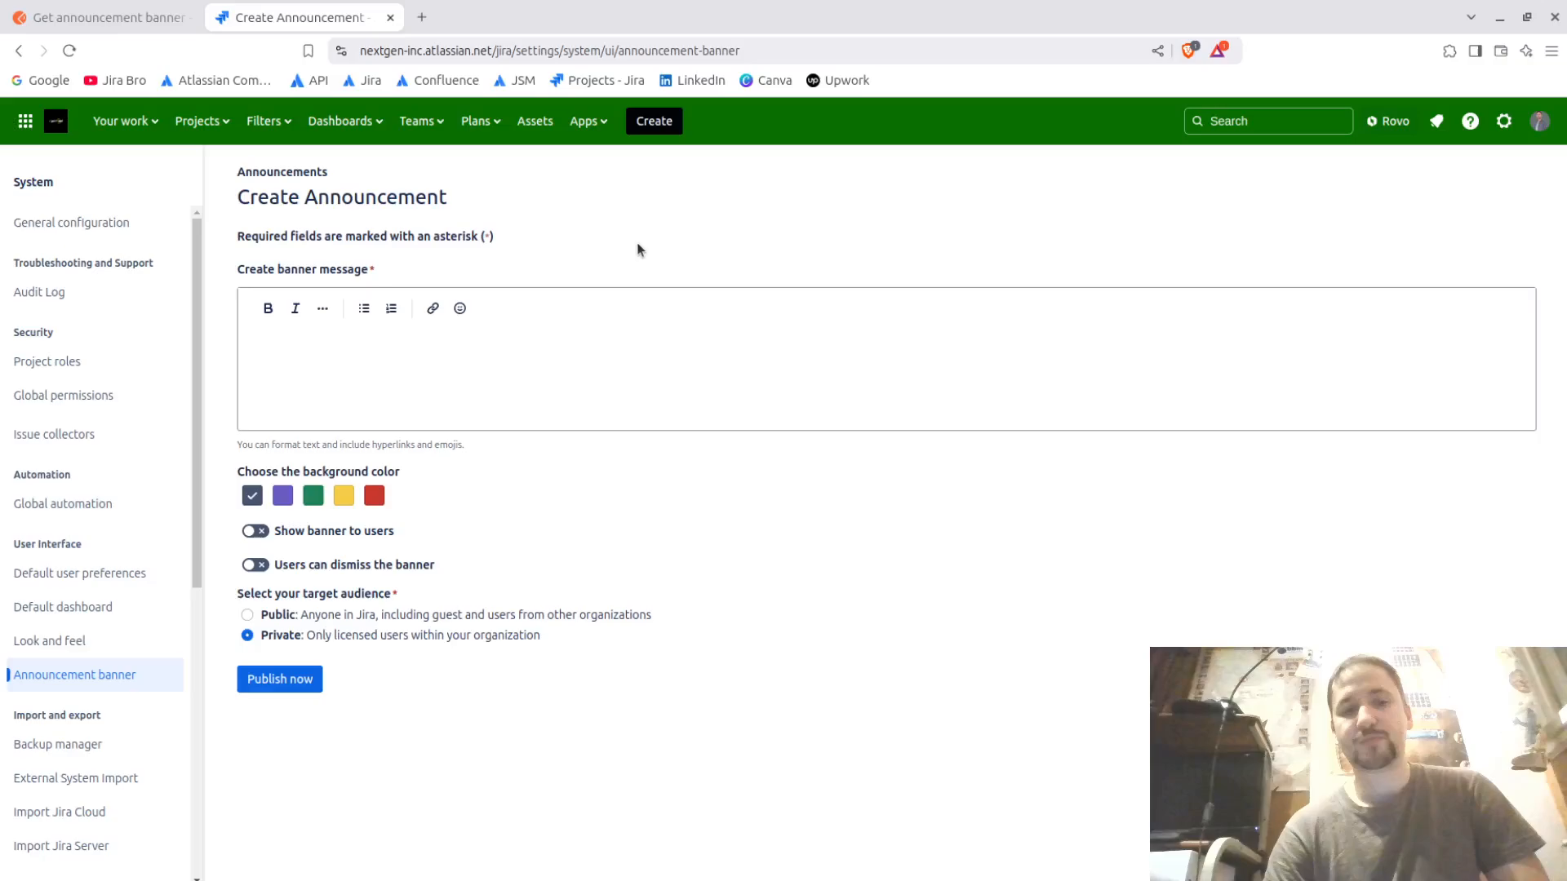
pyautogui.click(400, 344)
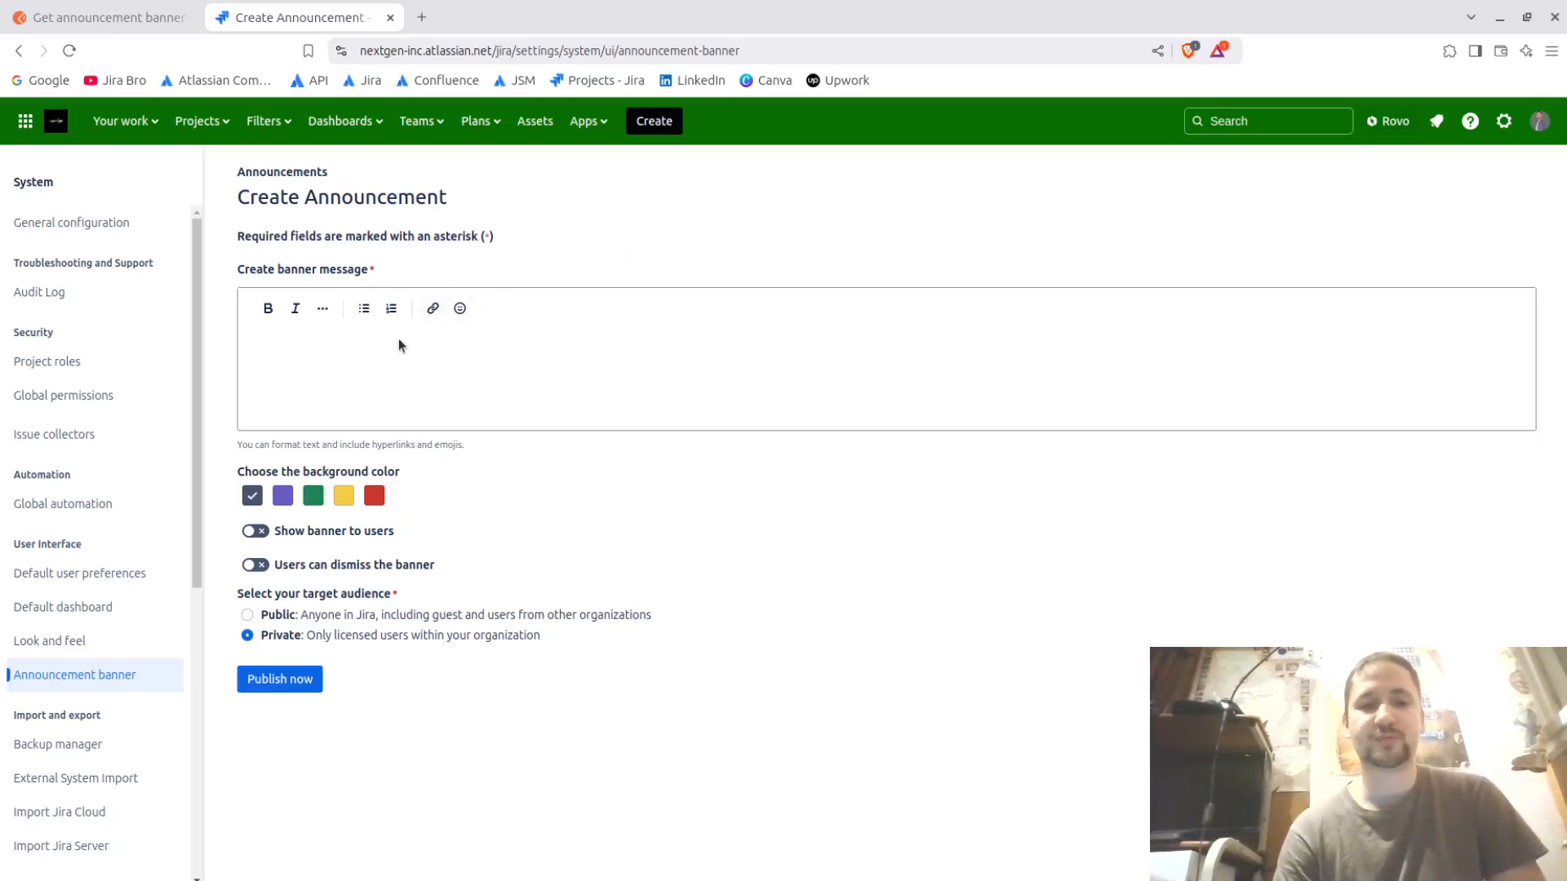
pyautogui.click(280, 494)
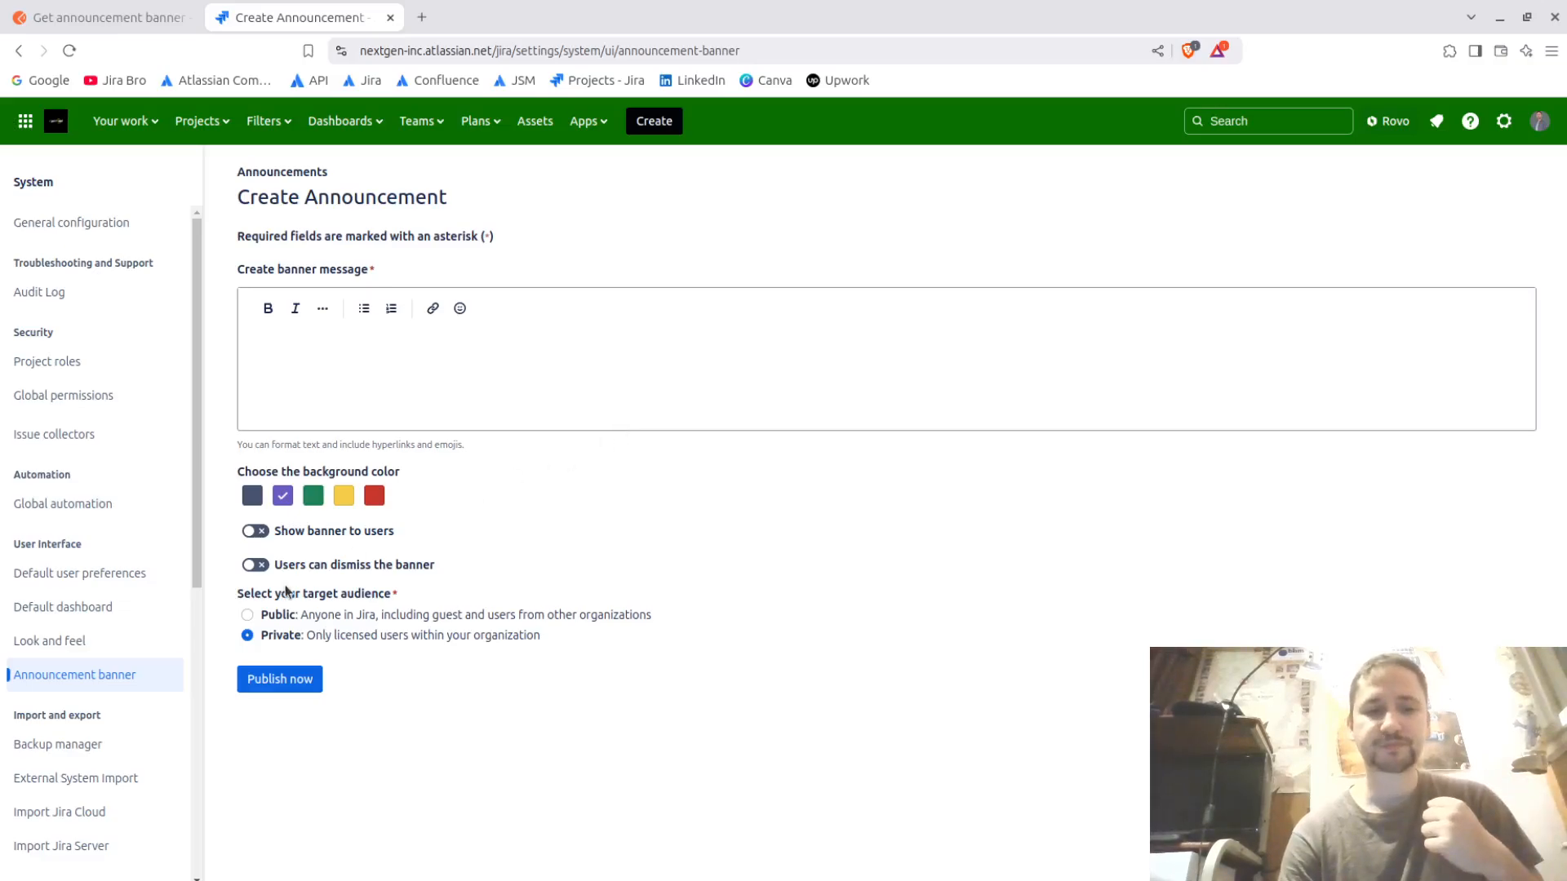
pyautogui.click(263, 618)
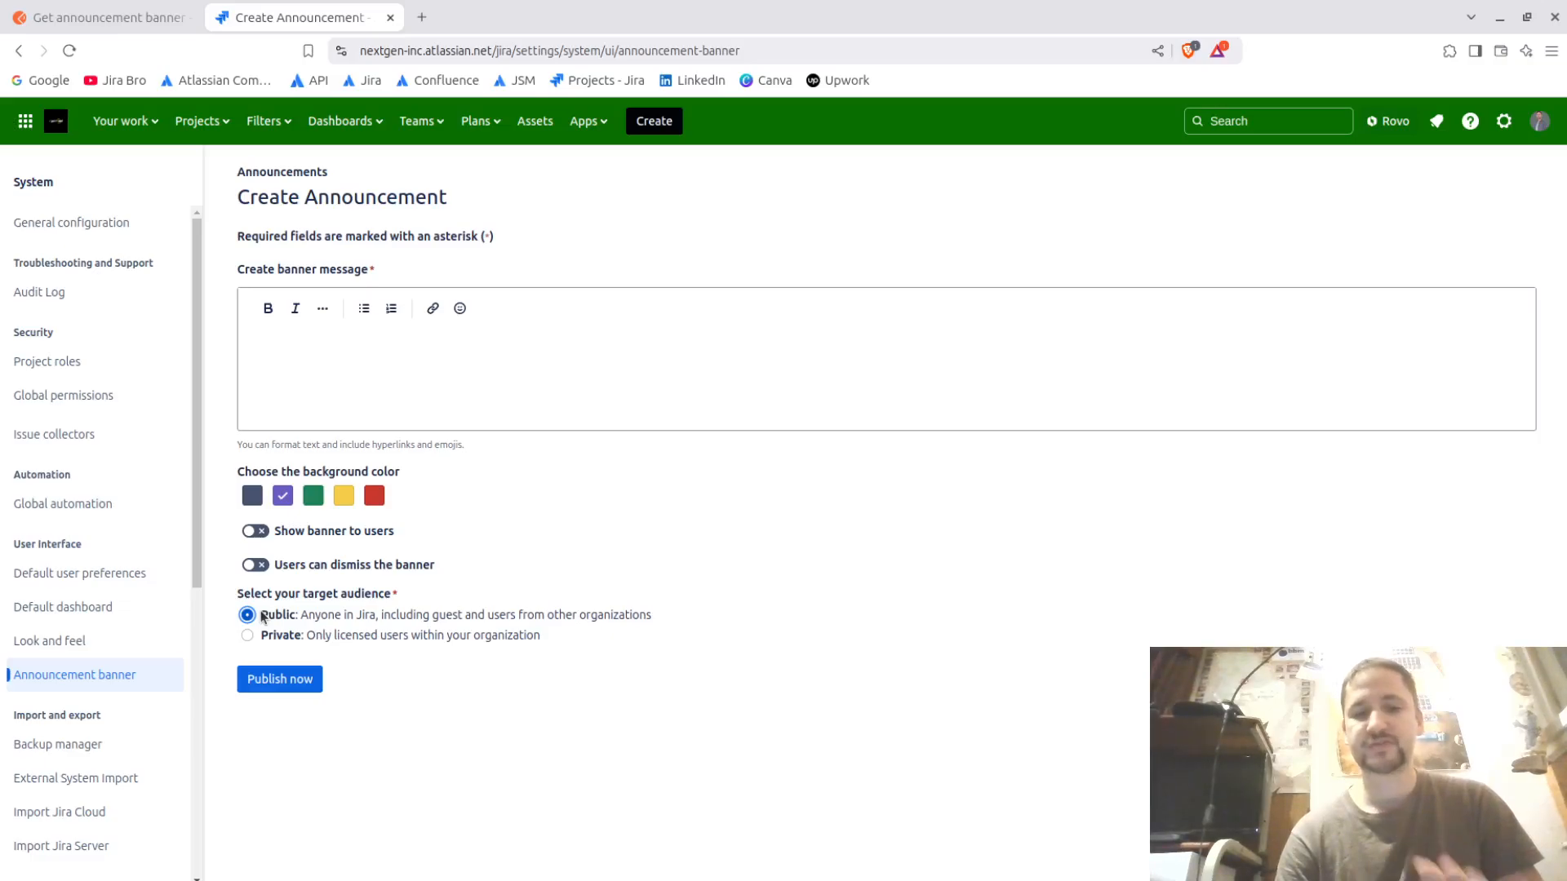
# Step: Enter the banner message "API banner testing" with "banner testing" in bold, followed by a grinning face emoji
pyautogui.click(303, 338)
pyautogui.click(262, 313)
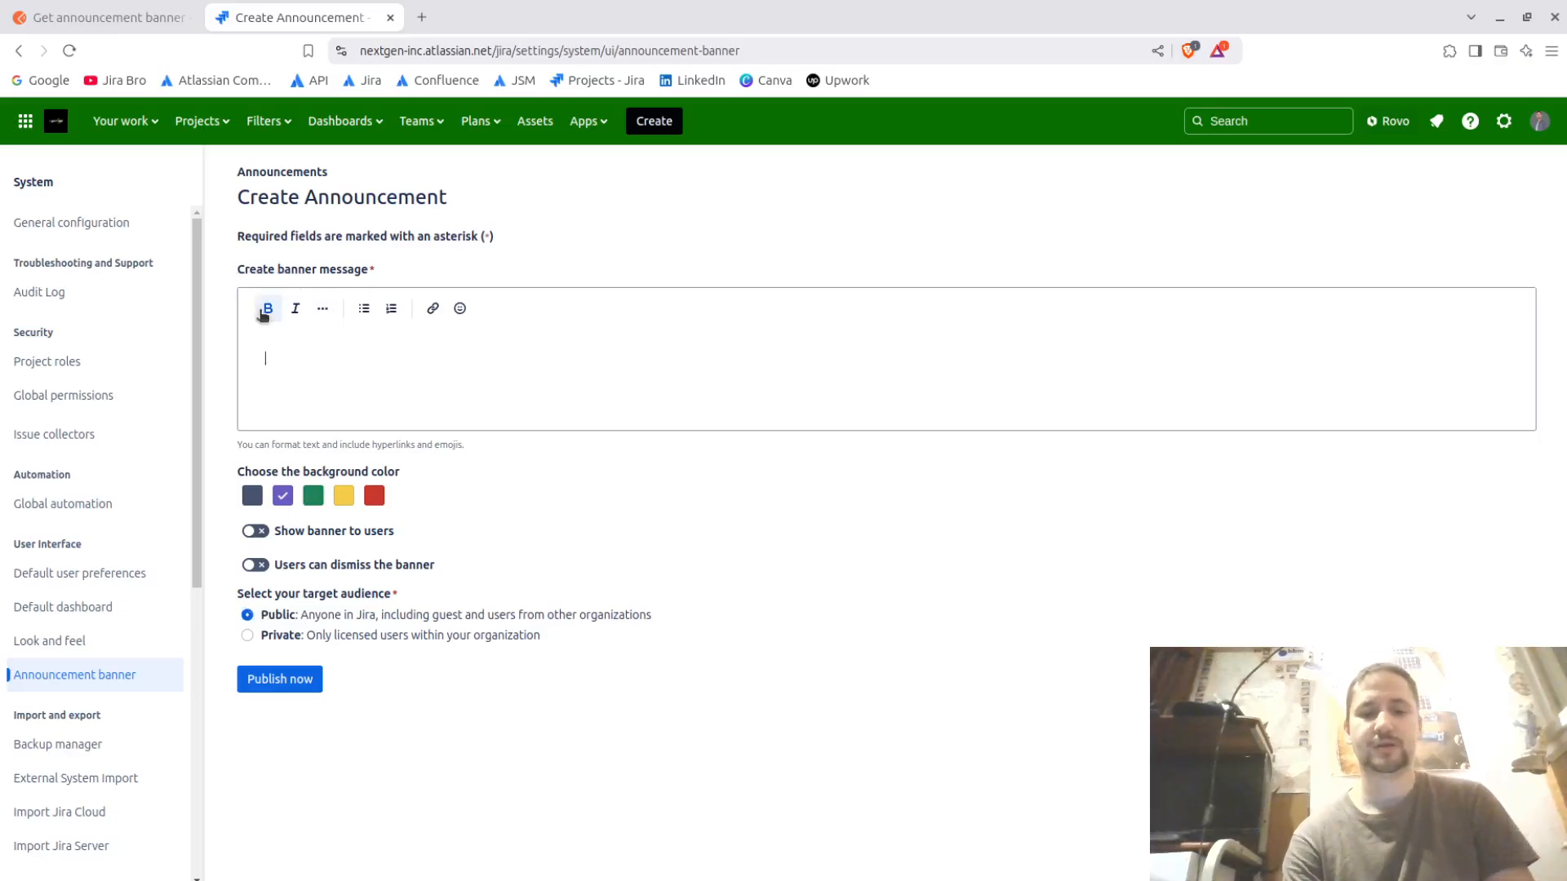
pyautogui.write('spi')
pyautogui.press('BackSpace')
pyautogui.press('BackSpace')
pyautogui.press('BackSpace')
pyautogui.write('S')
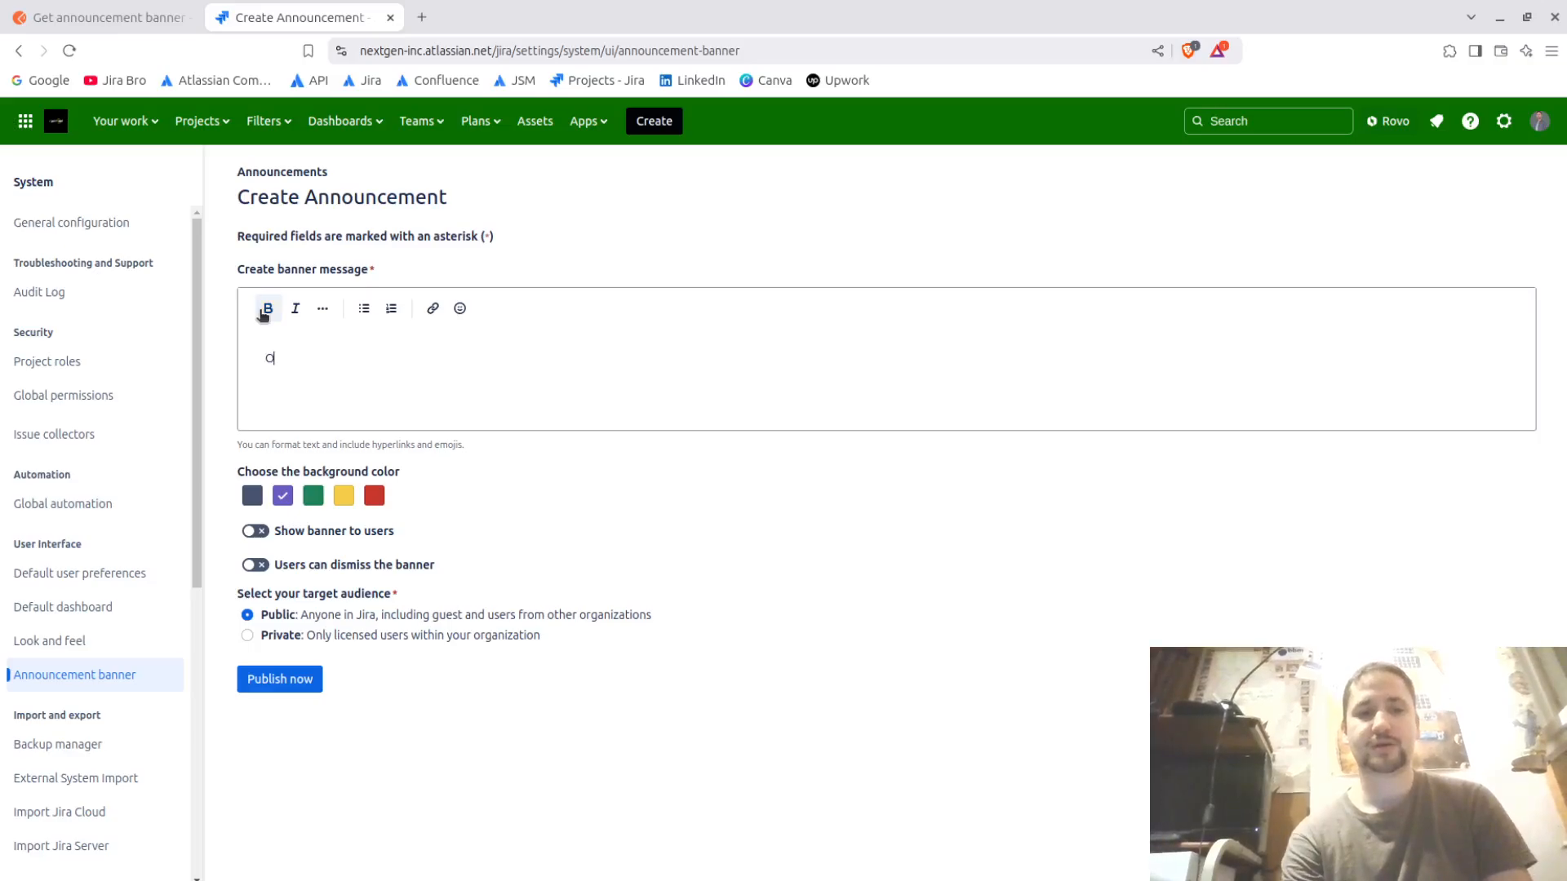
pyautogui.press('BackSpace')
pyautogui.write('SP')
pyautogui.press('BackSpace')
pyautogui.press('BackSpace')
pyautogui.write('API B')
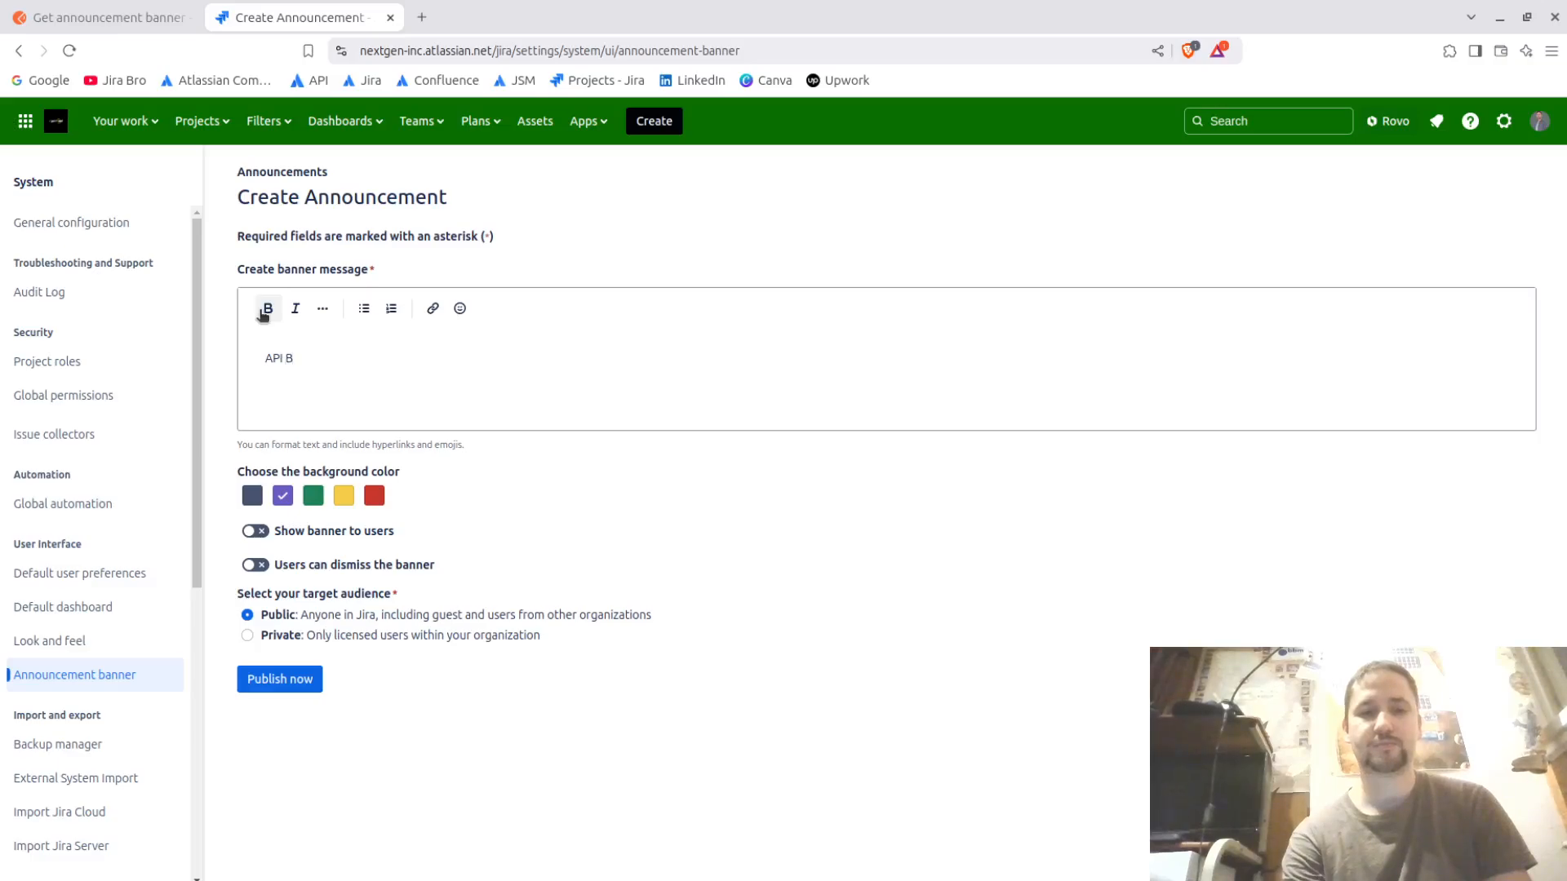
pyautogui.press('BackSpace')
pyautogui.click(261, 314)
pyautogui.write('banner')
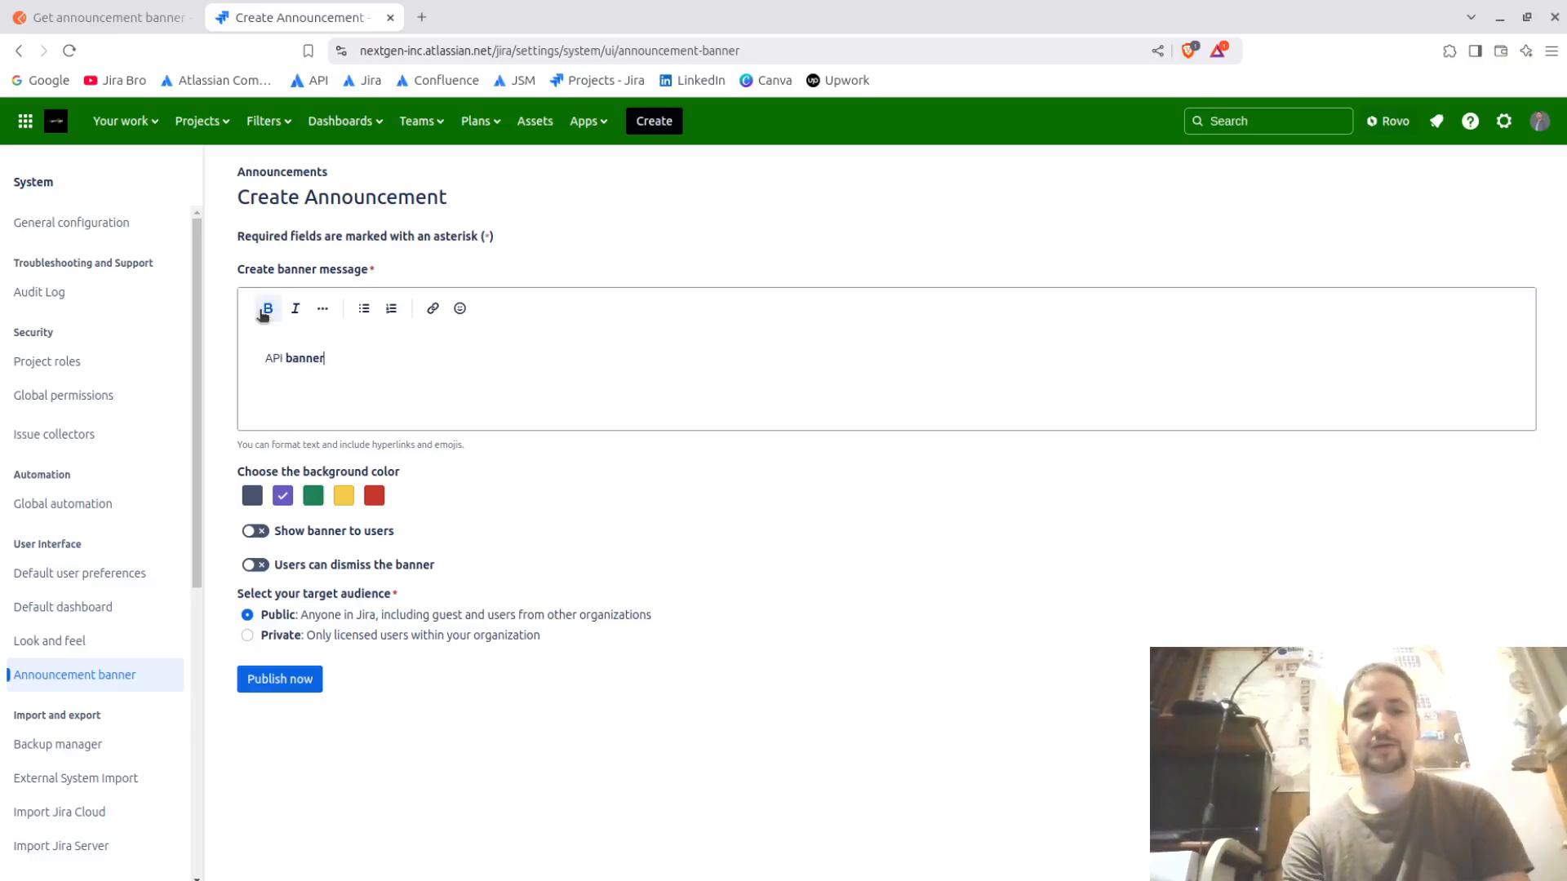
pyautogui.write(' testing')
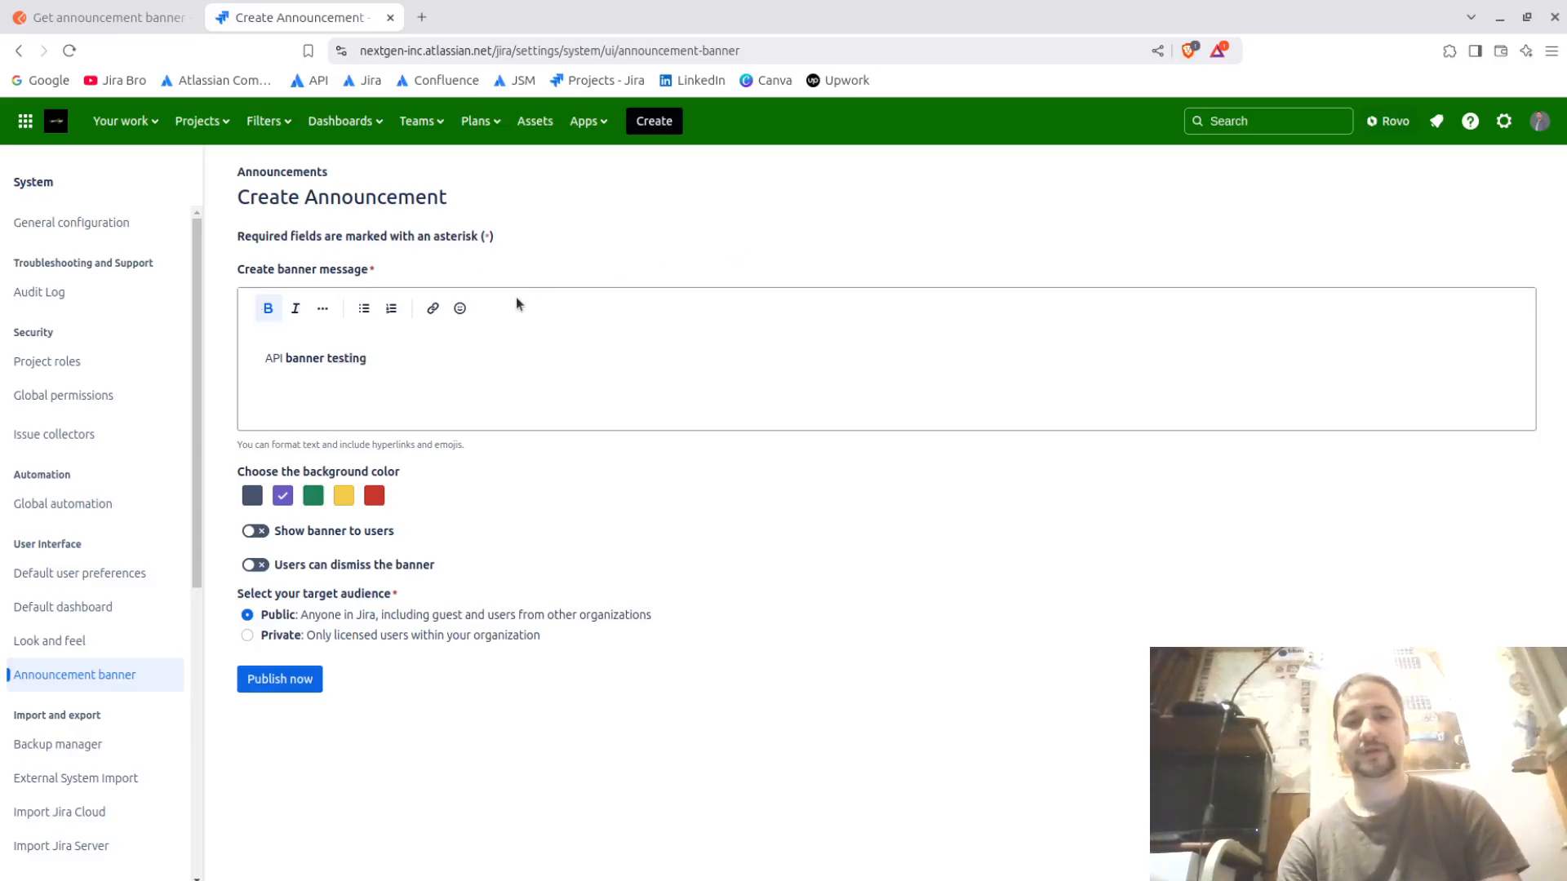
pyautogui.click(461, 309)
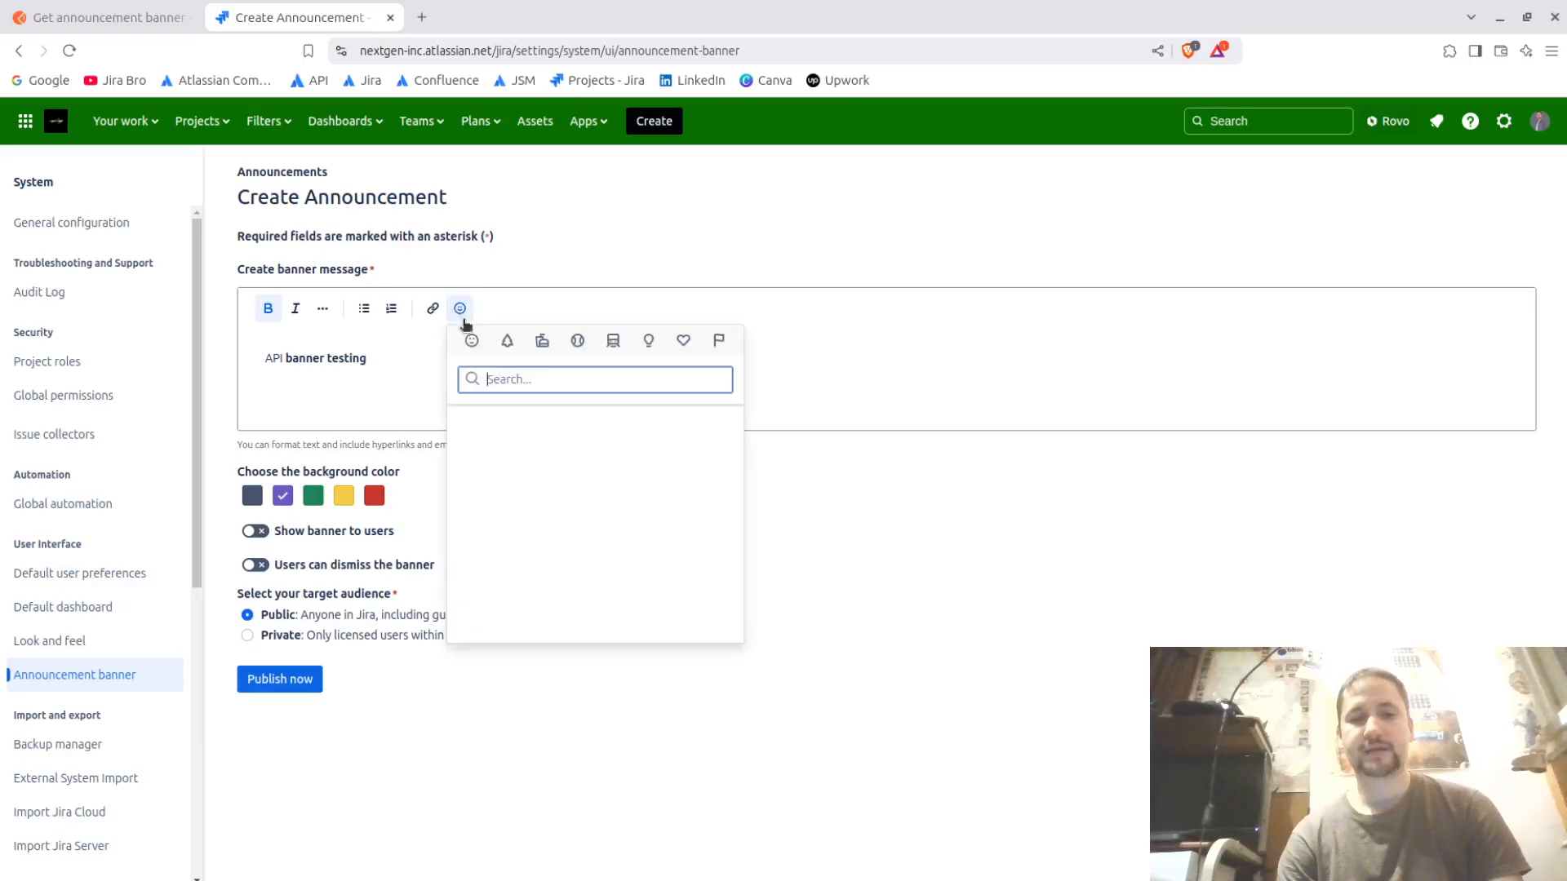
pyautogui.click(471, 448)
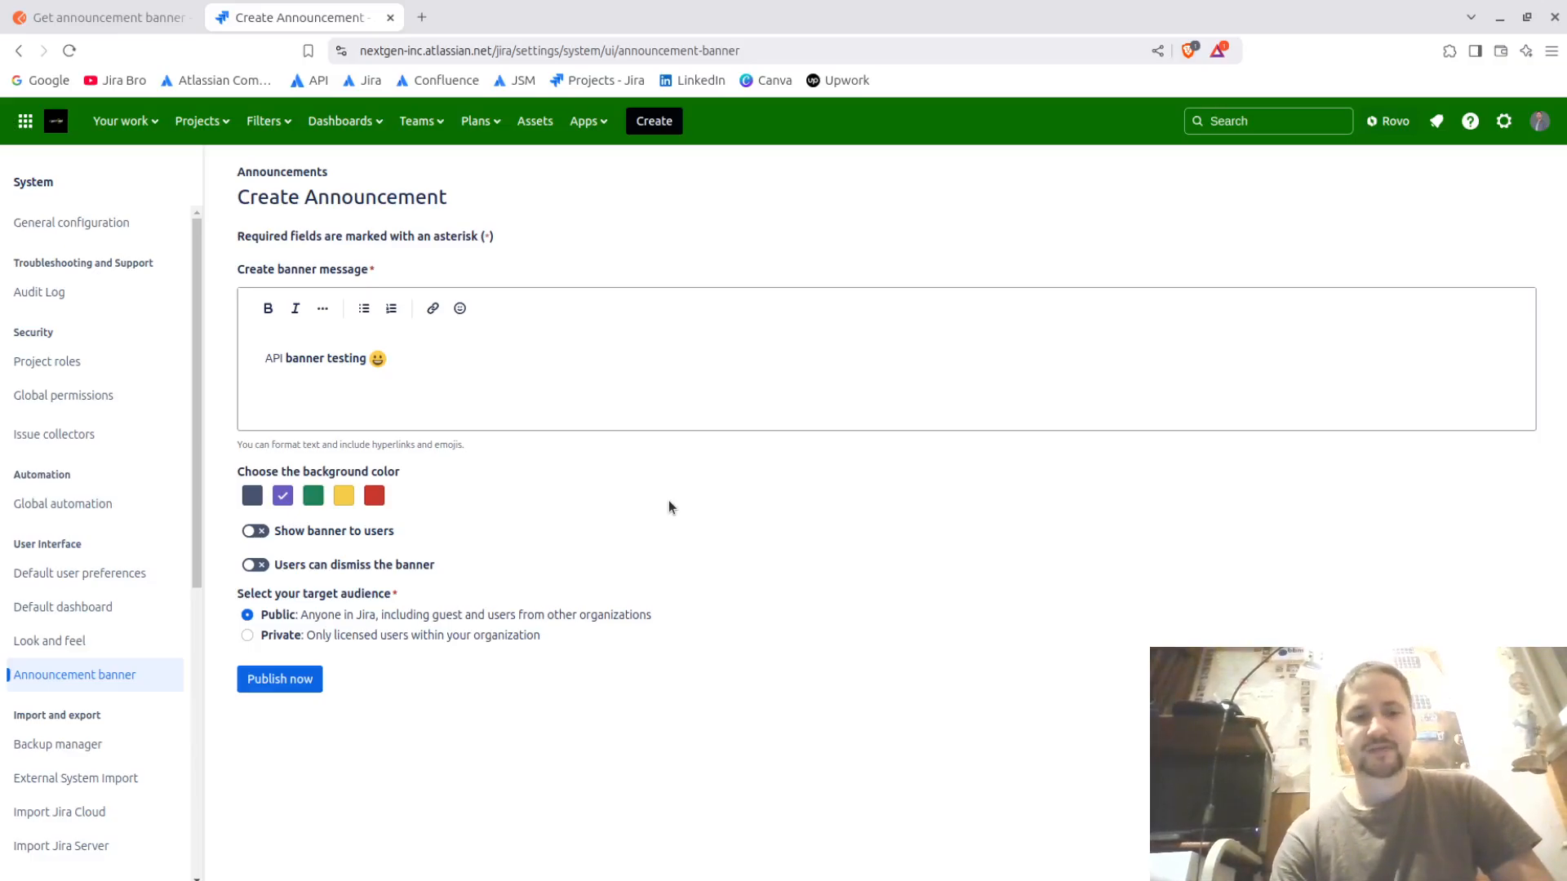
# Step: Publish the announcement banner with showing it to users and letting users dismiss it both enabled
pyautogui.click(250, 535)
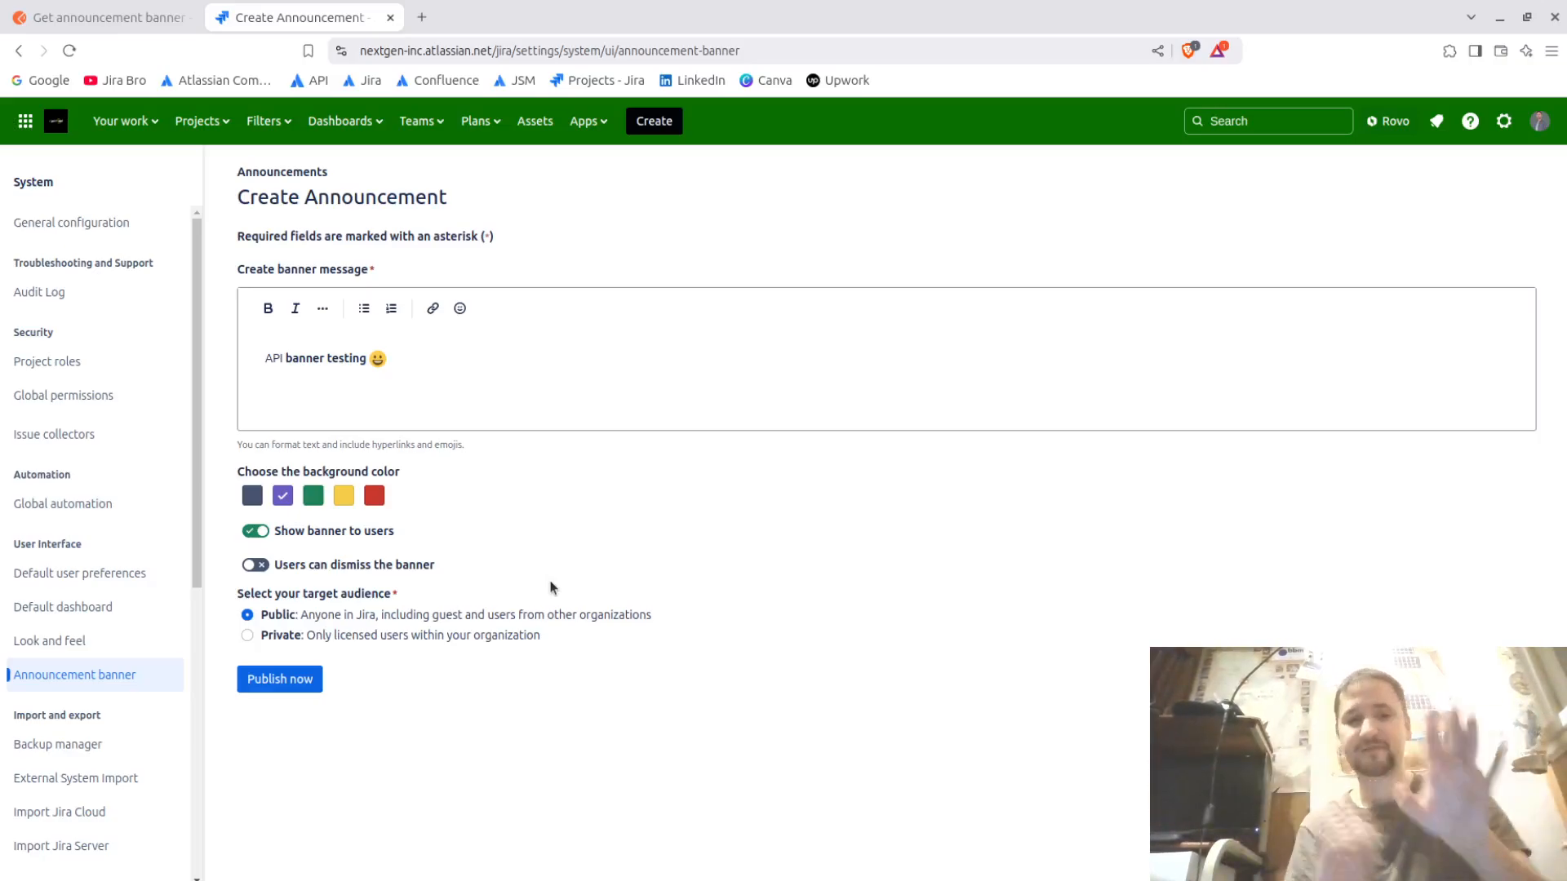
pyautogui.click(373, 567)
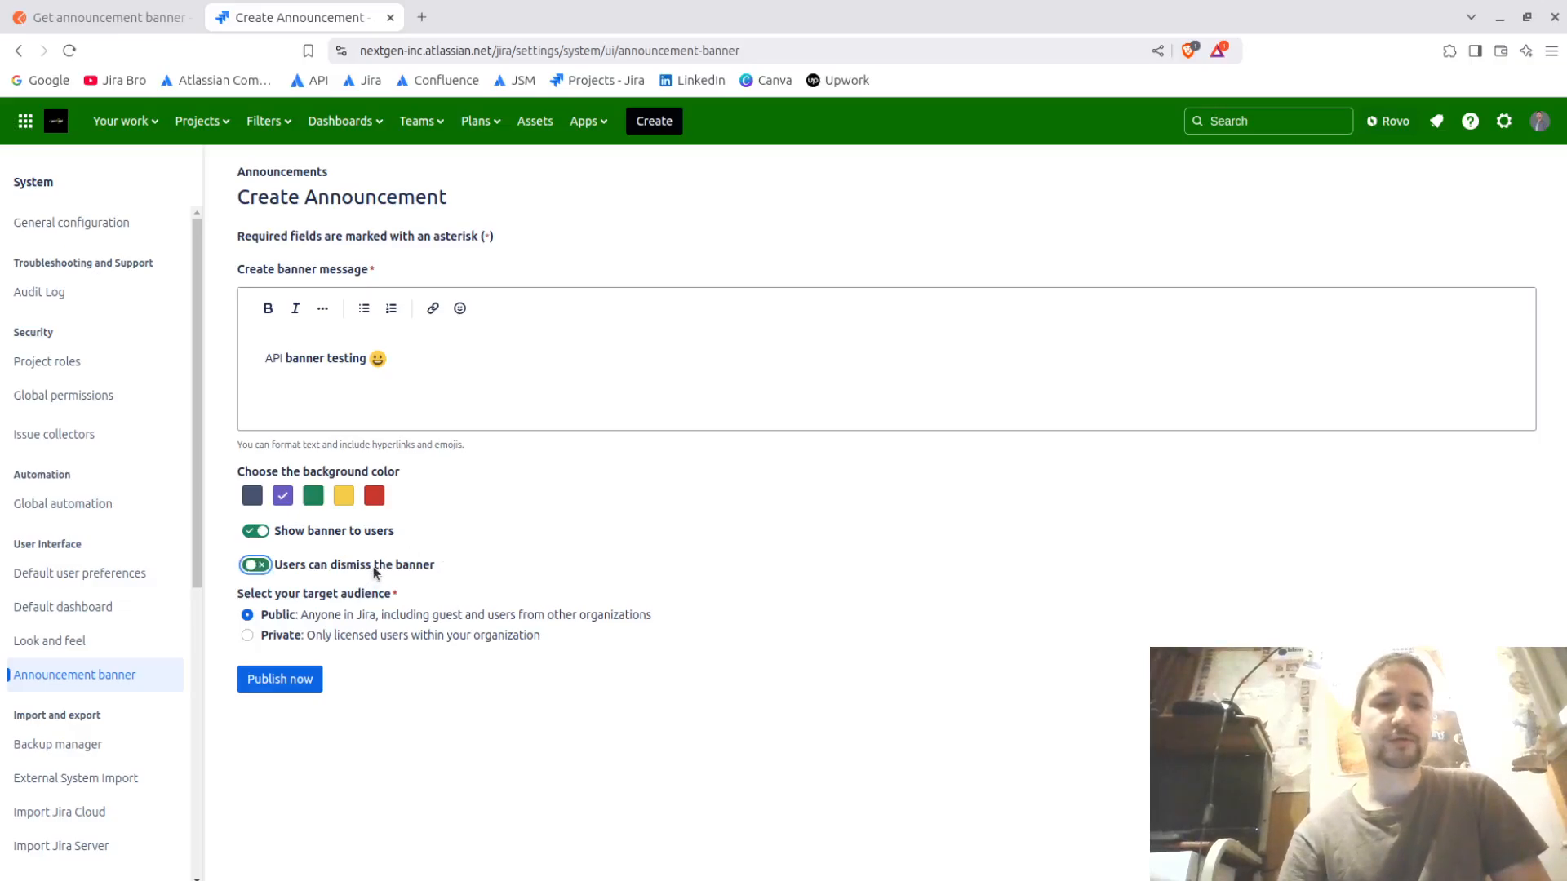
pyautogui.click(792, 492)
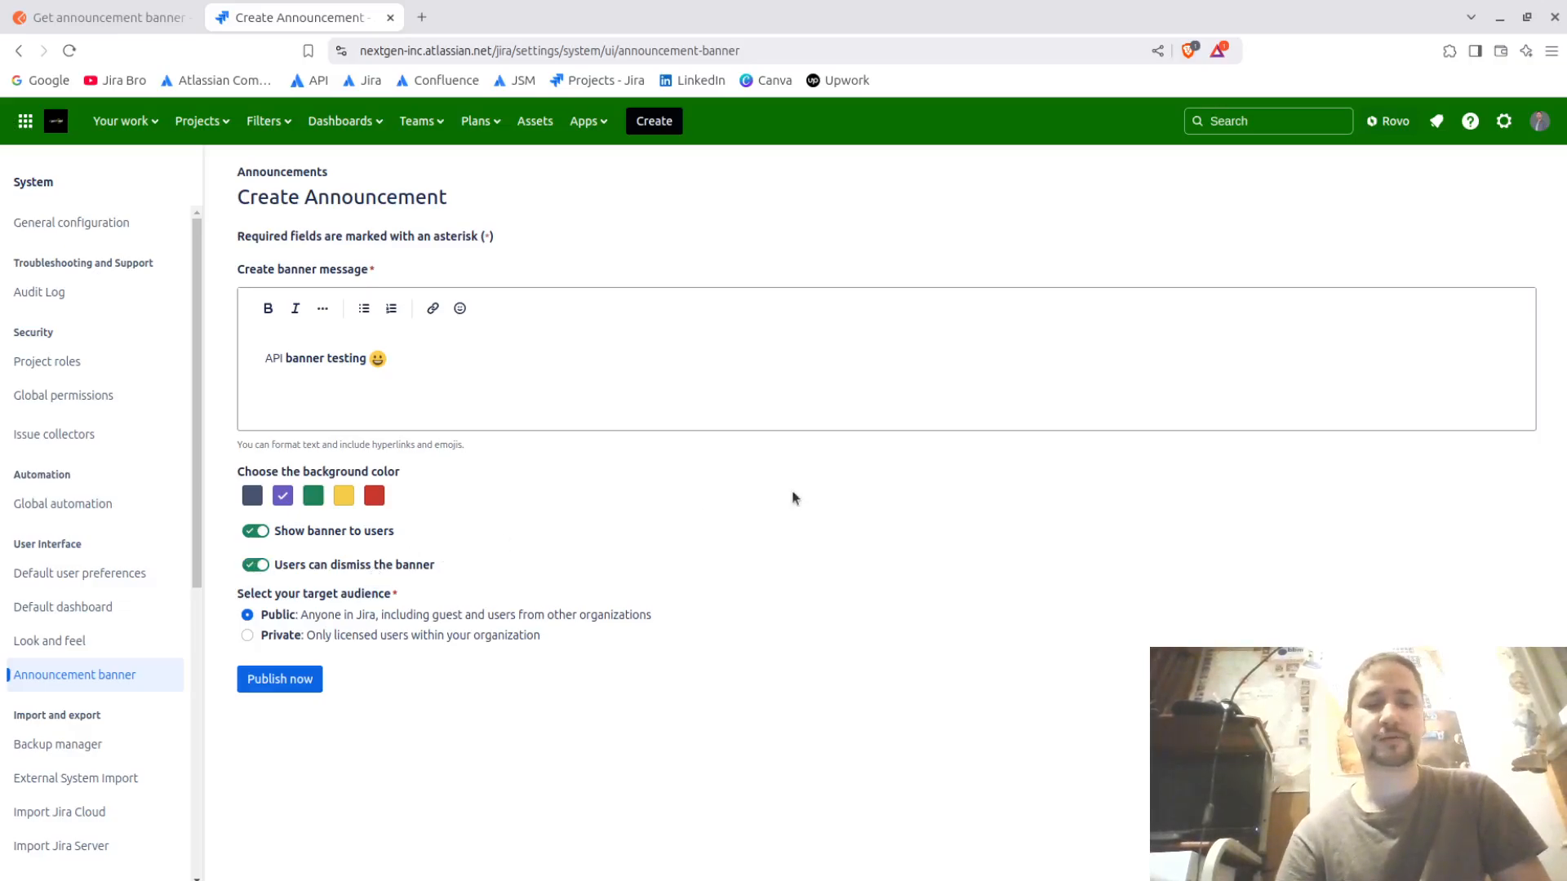
pyautogui.click(283, 679)
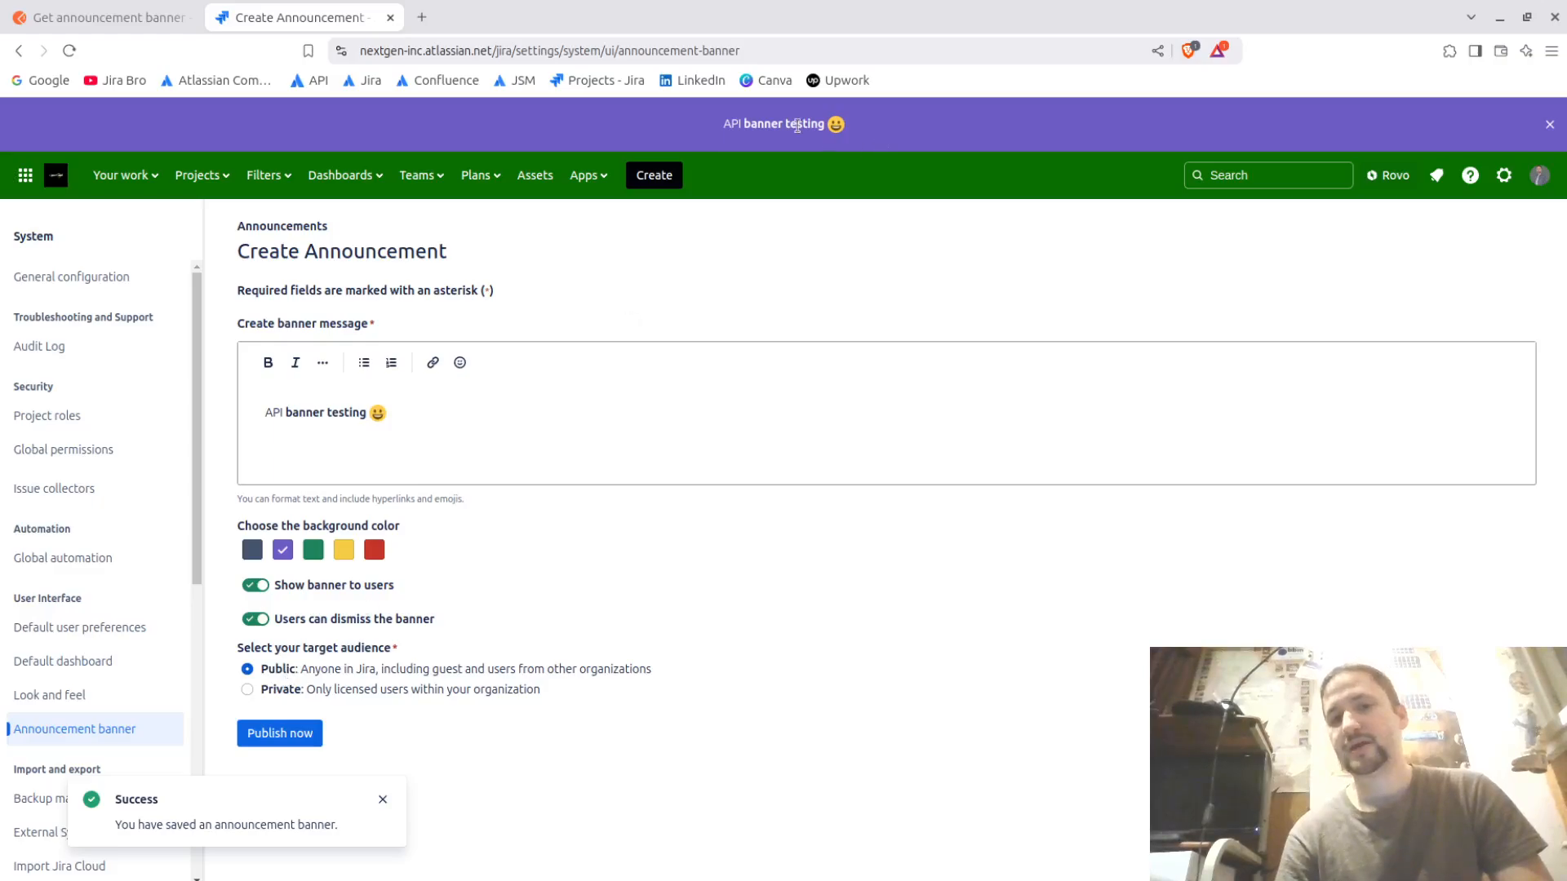
pyautogui.moveTo(718, 129); pyautogui.dragTo(840, 133)
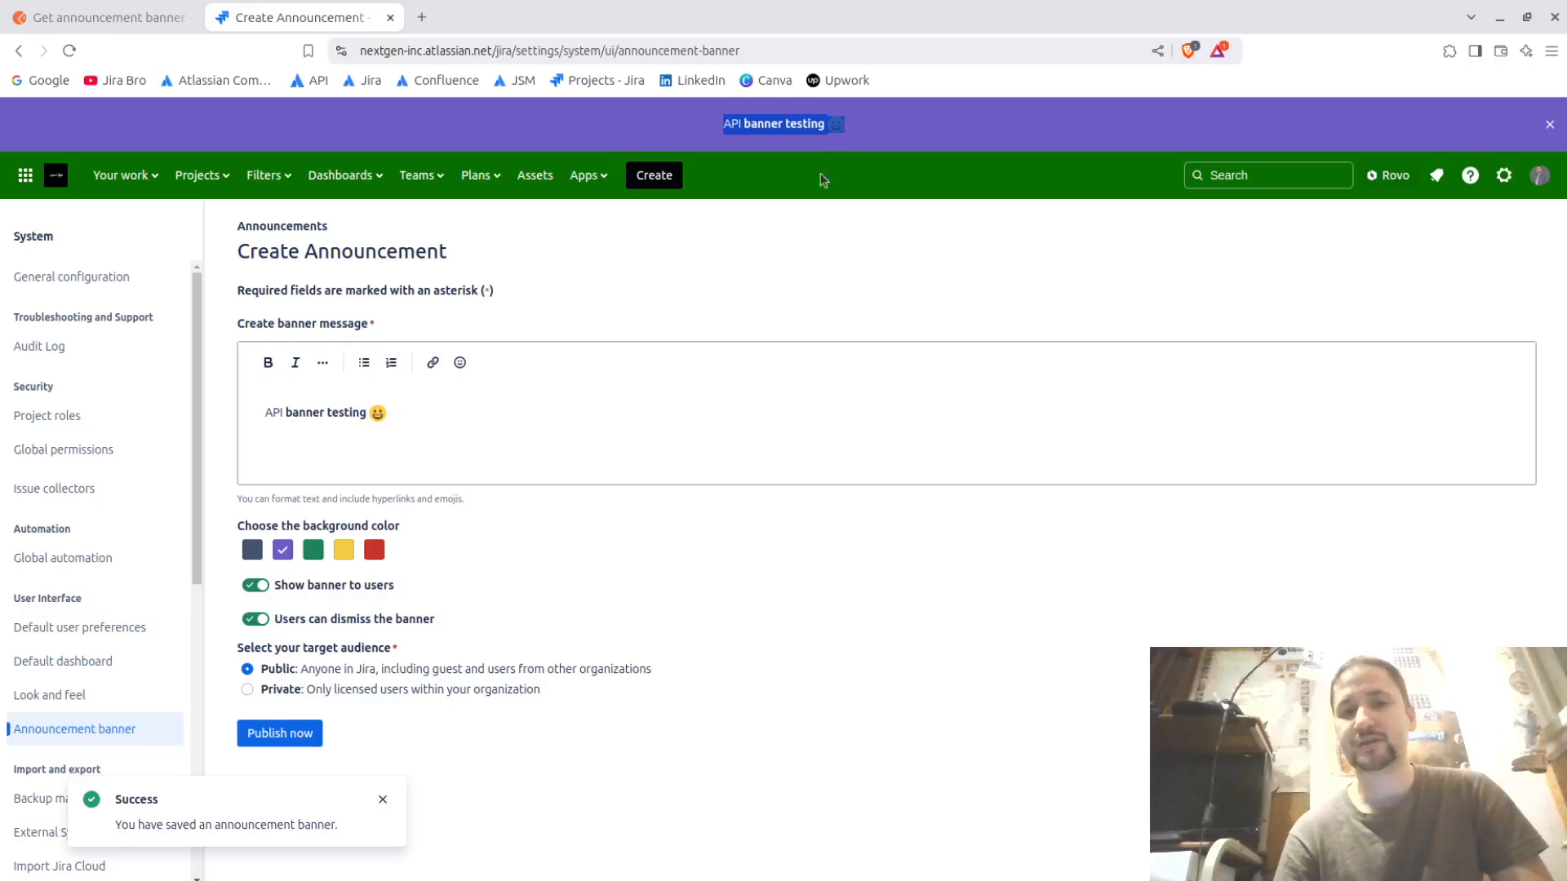
pyautogui.click(802, 227)
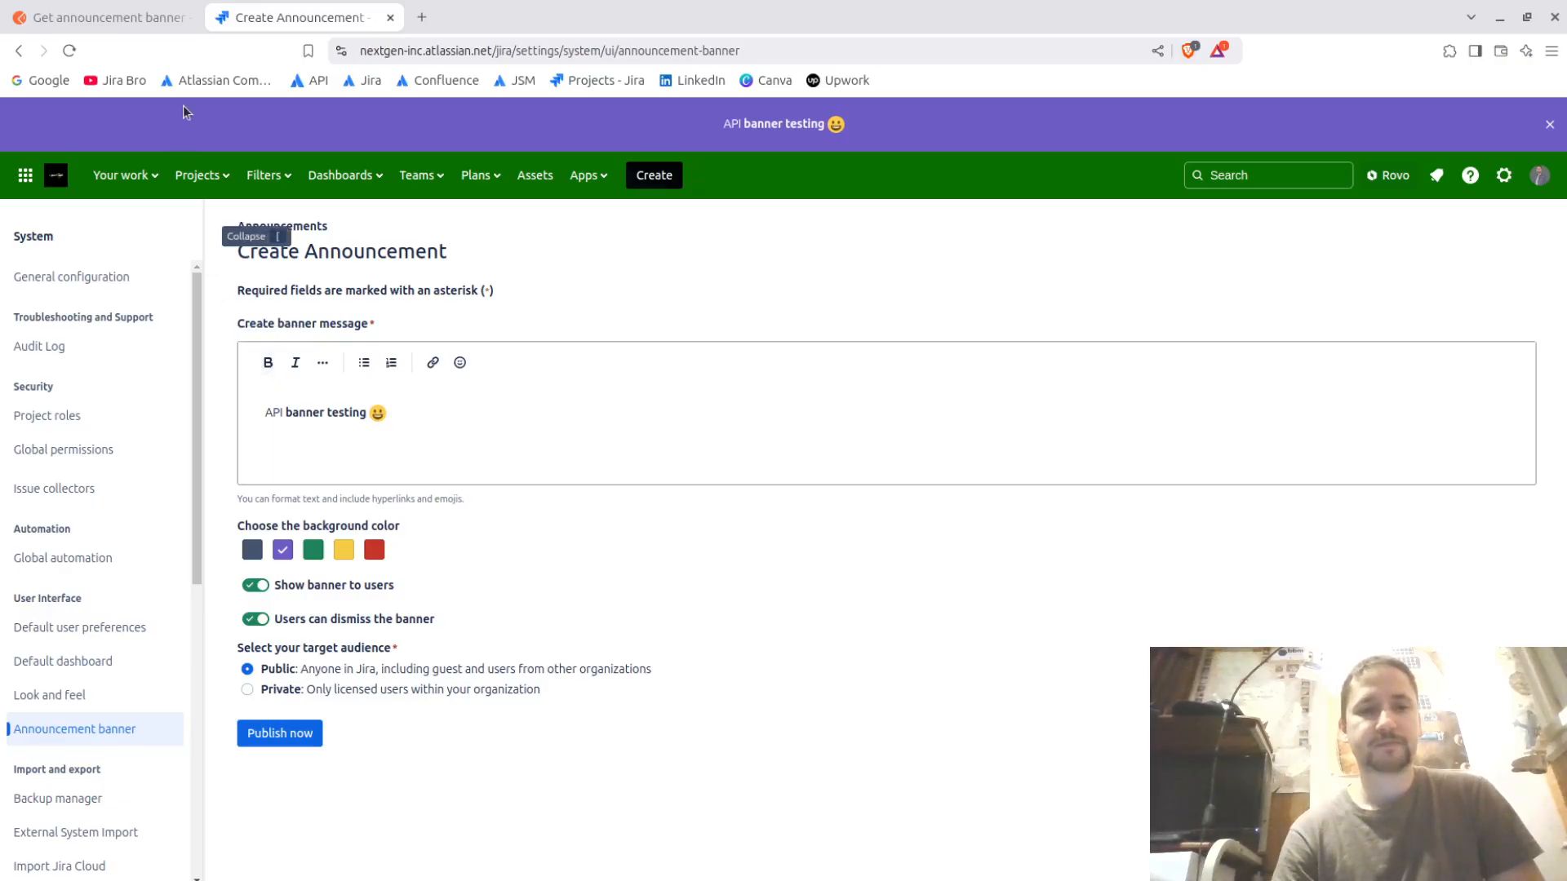
# Step: Switch to Postman, resend the Get announcement banner request and review the message, isDismissible, isEnabled, hashId and visibility fields
pyautogui.click(130, 17)
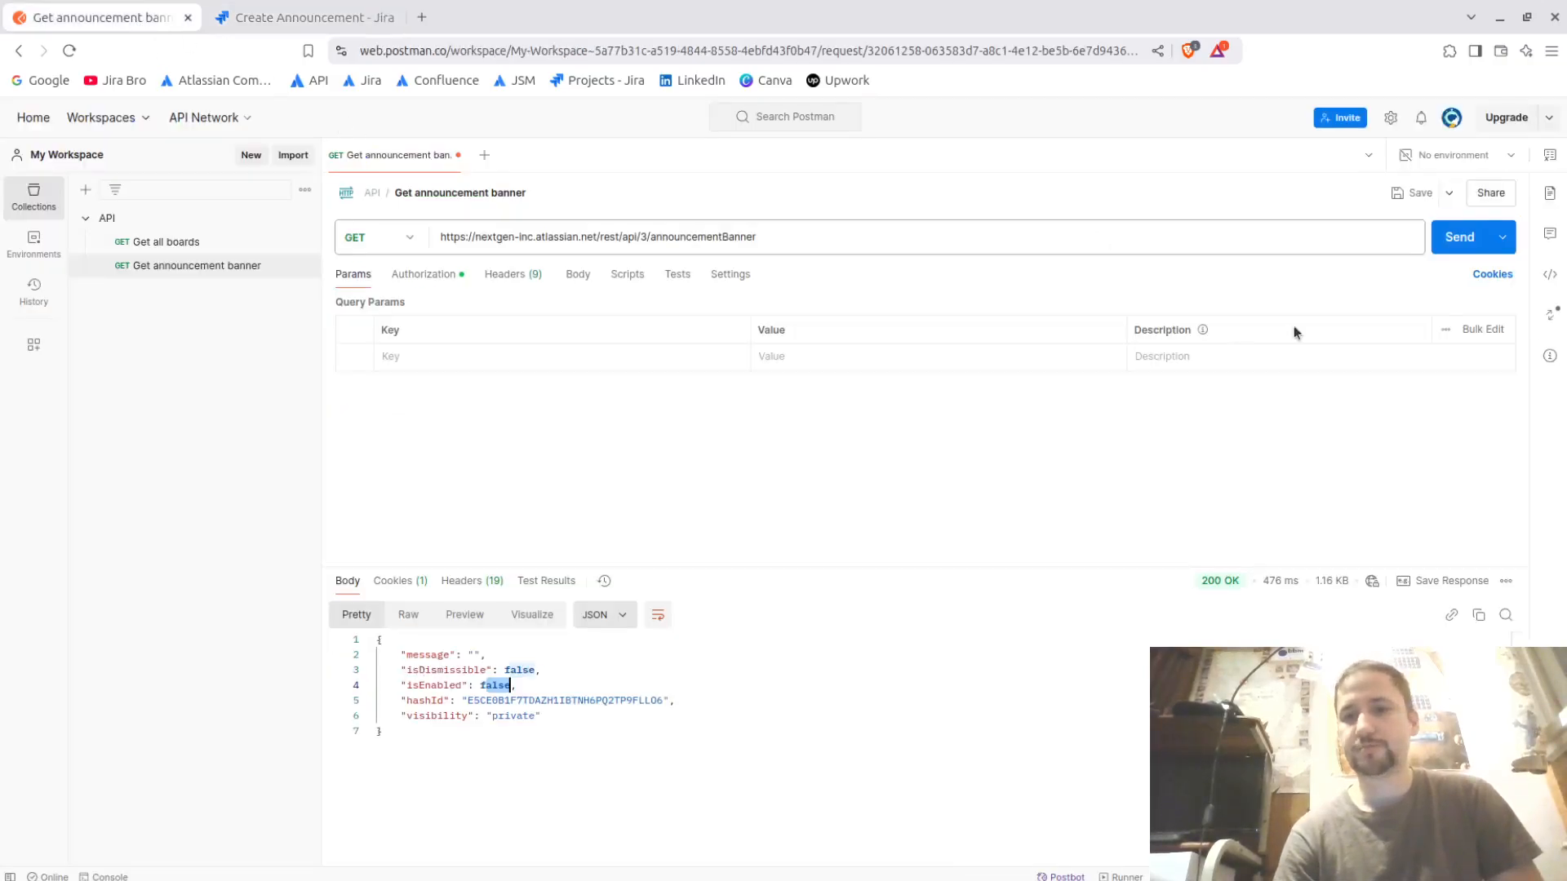
pyautogui.click(1467, 241)
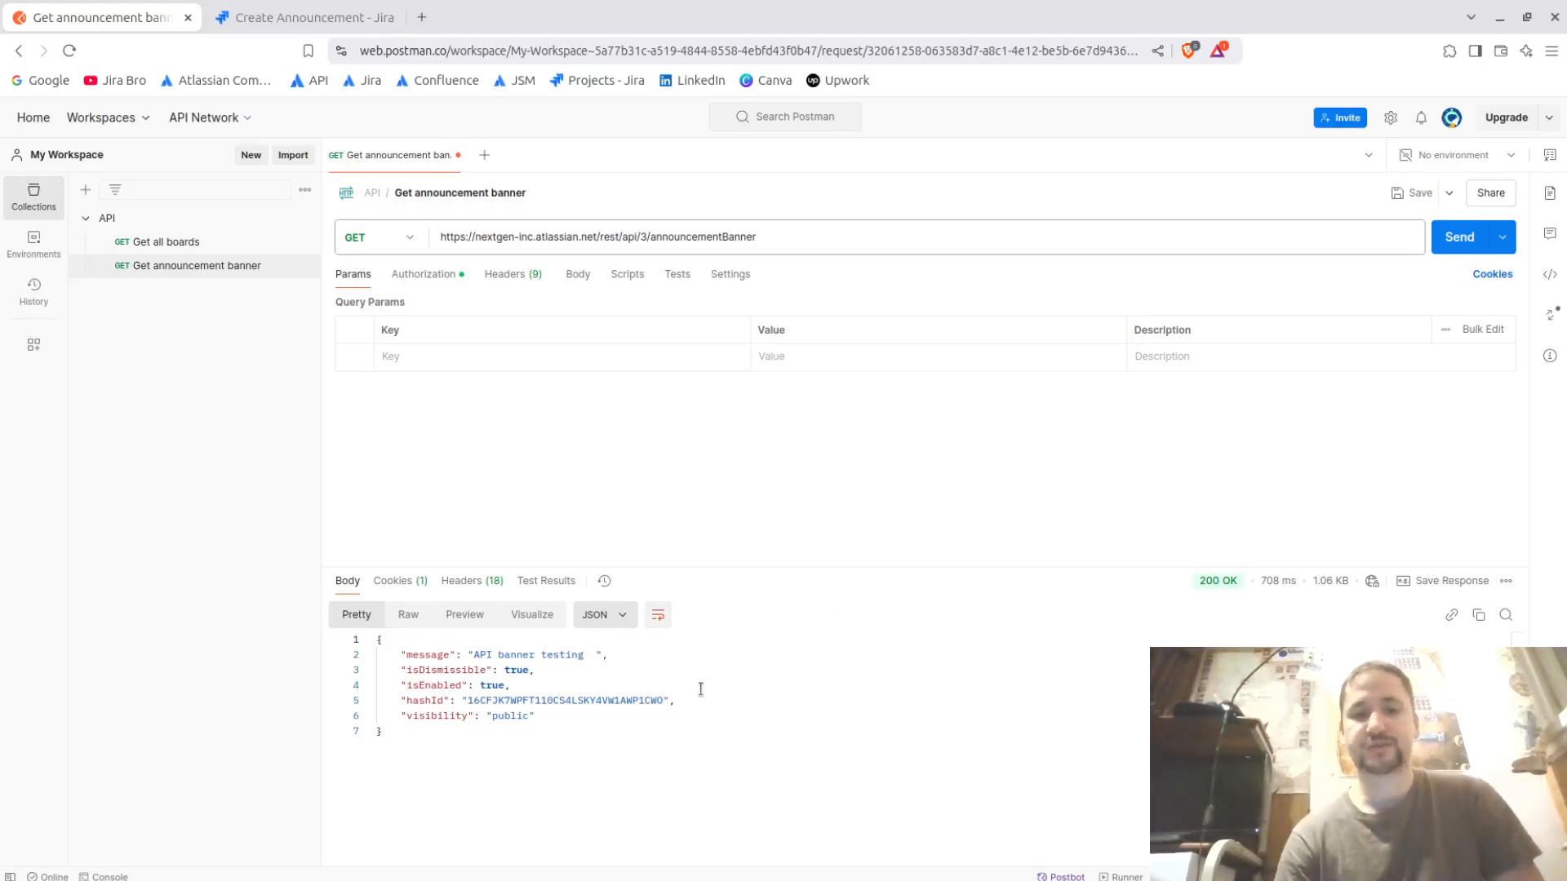
pyautogui.click(473, 654)
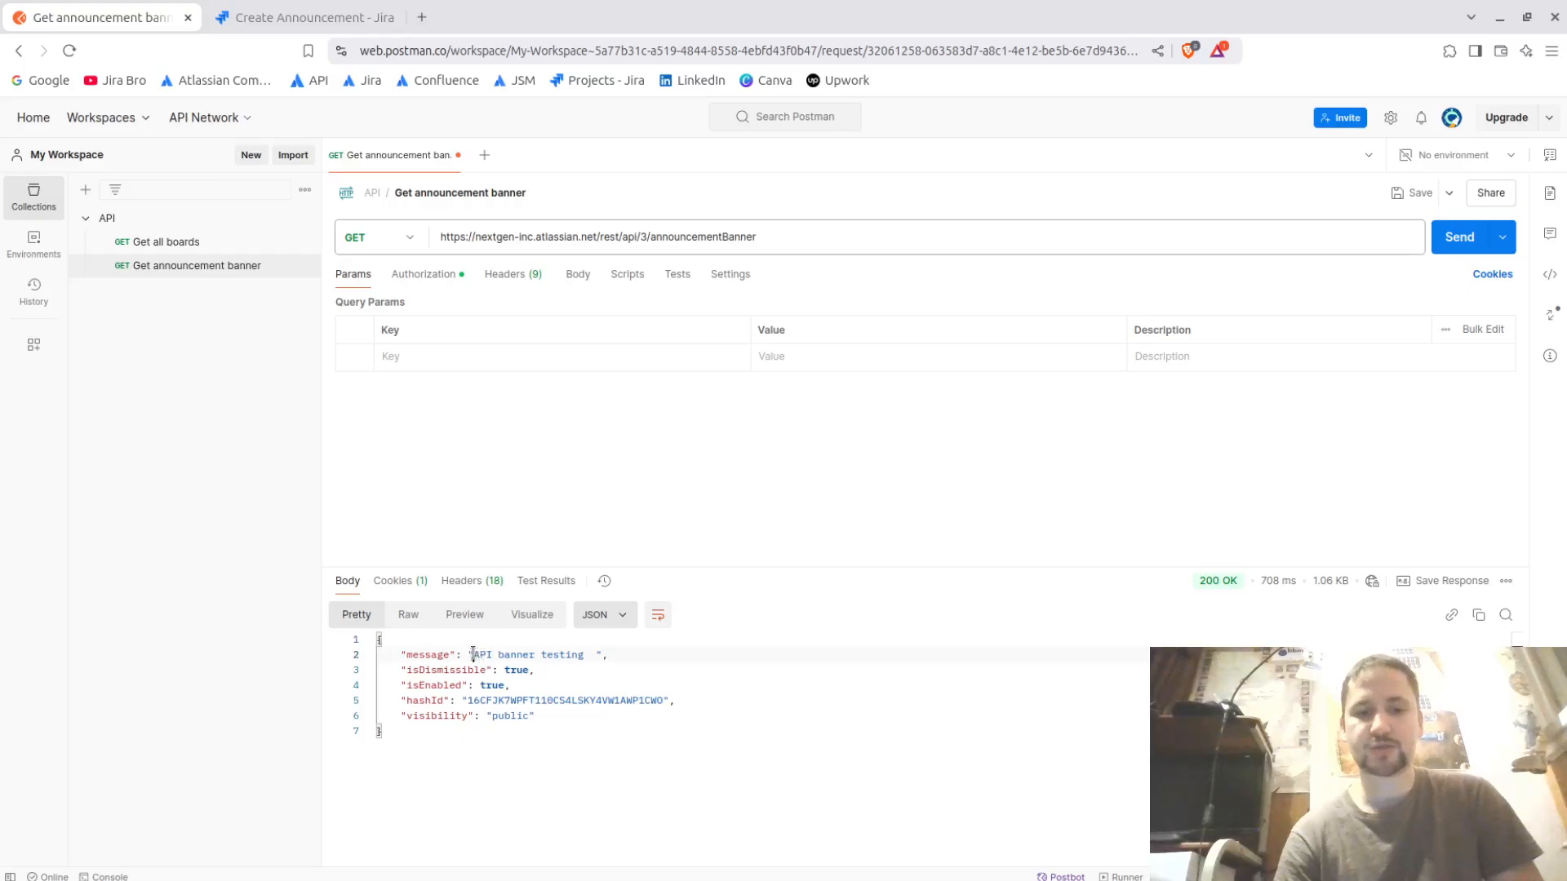
pyautogui.moveTo(472, 653); pyautogui.dragTo(602, 655)
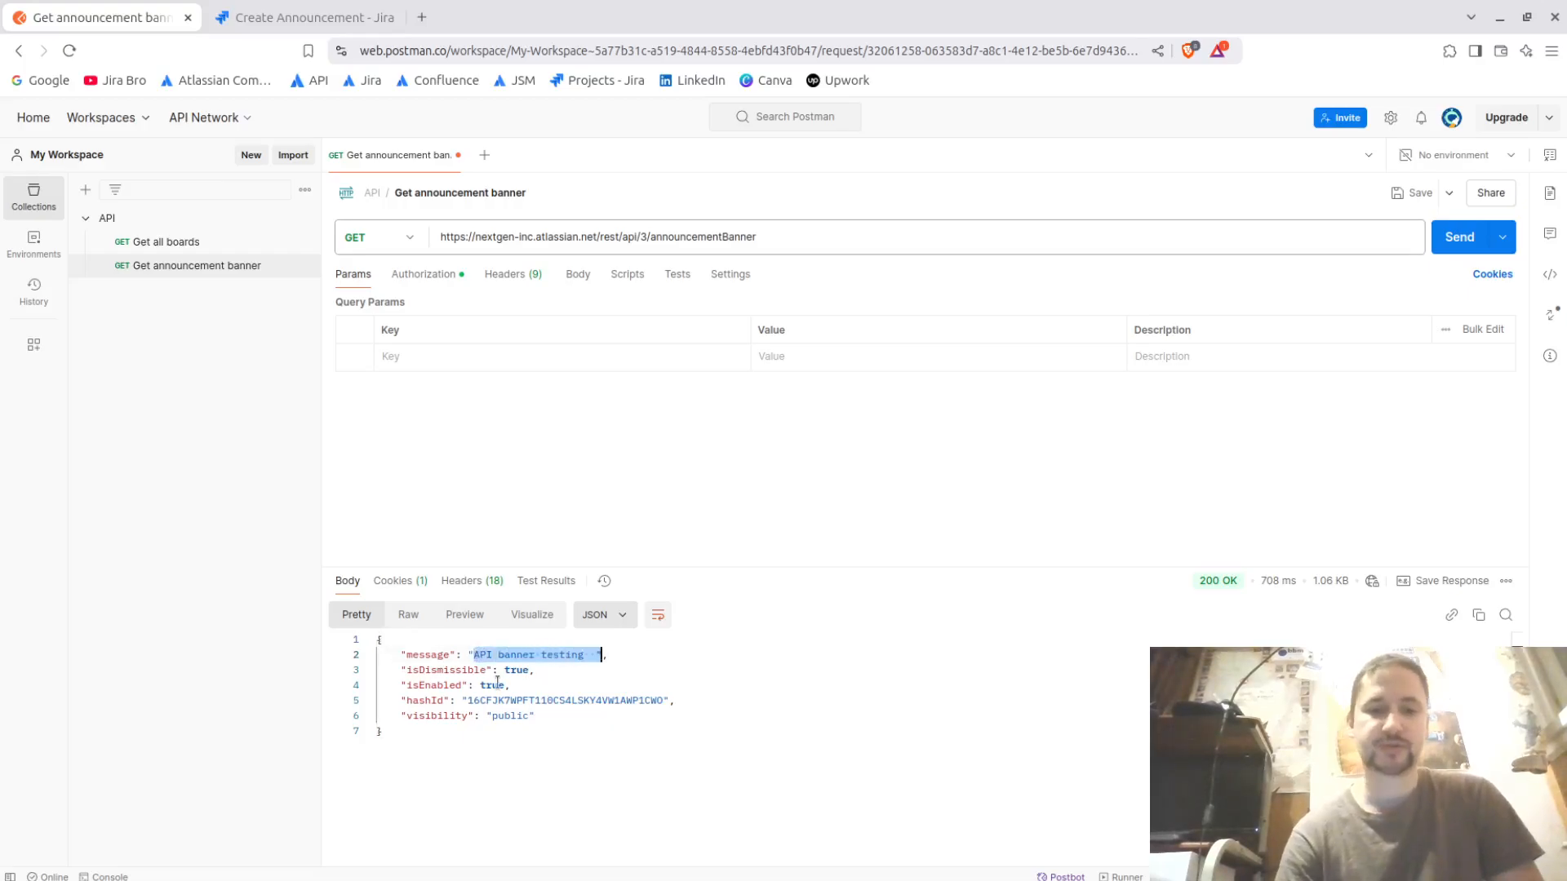
pyautogui.moveTo(504, 670); pyautogui.dragTo(531, 669)
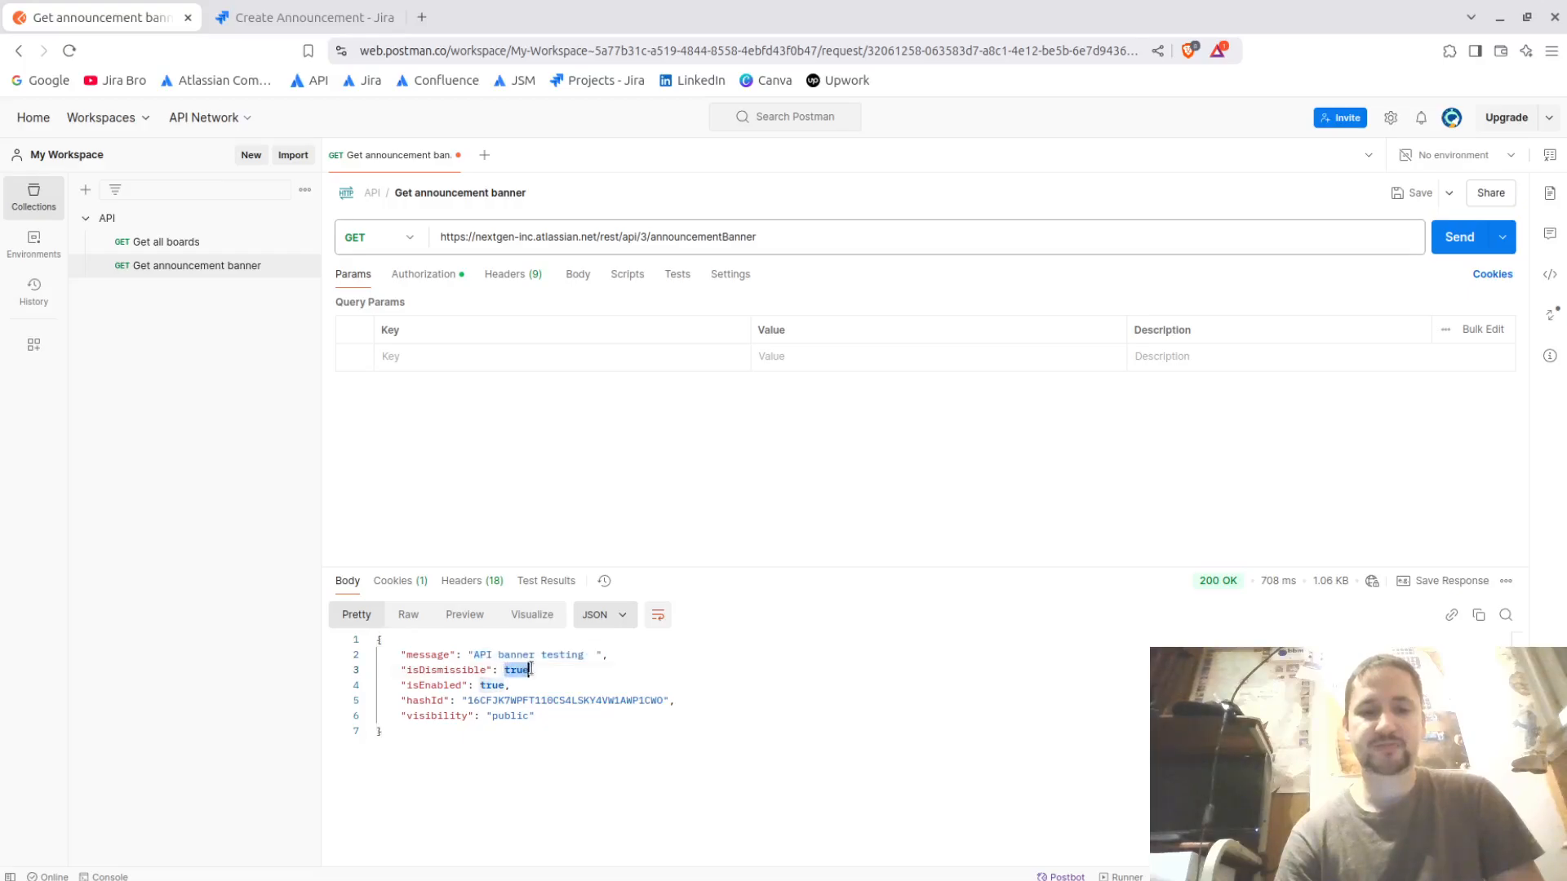
pyautogui.doubleClick(461, 685)
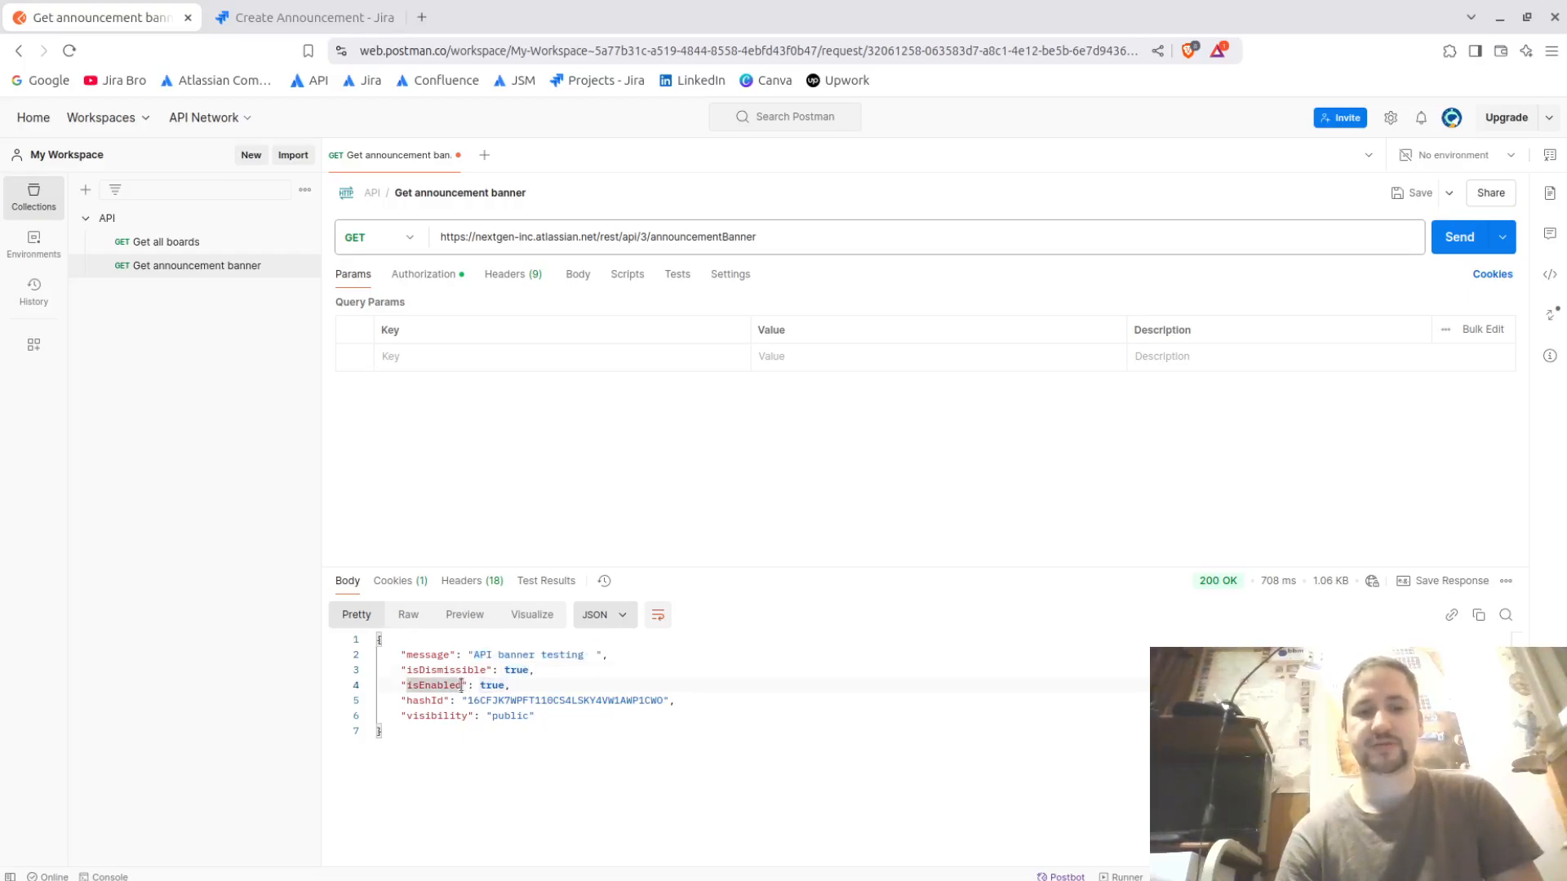
pyautogui.moveTo(472, 700); pyautogui.dragTo(658, 700)
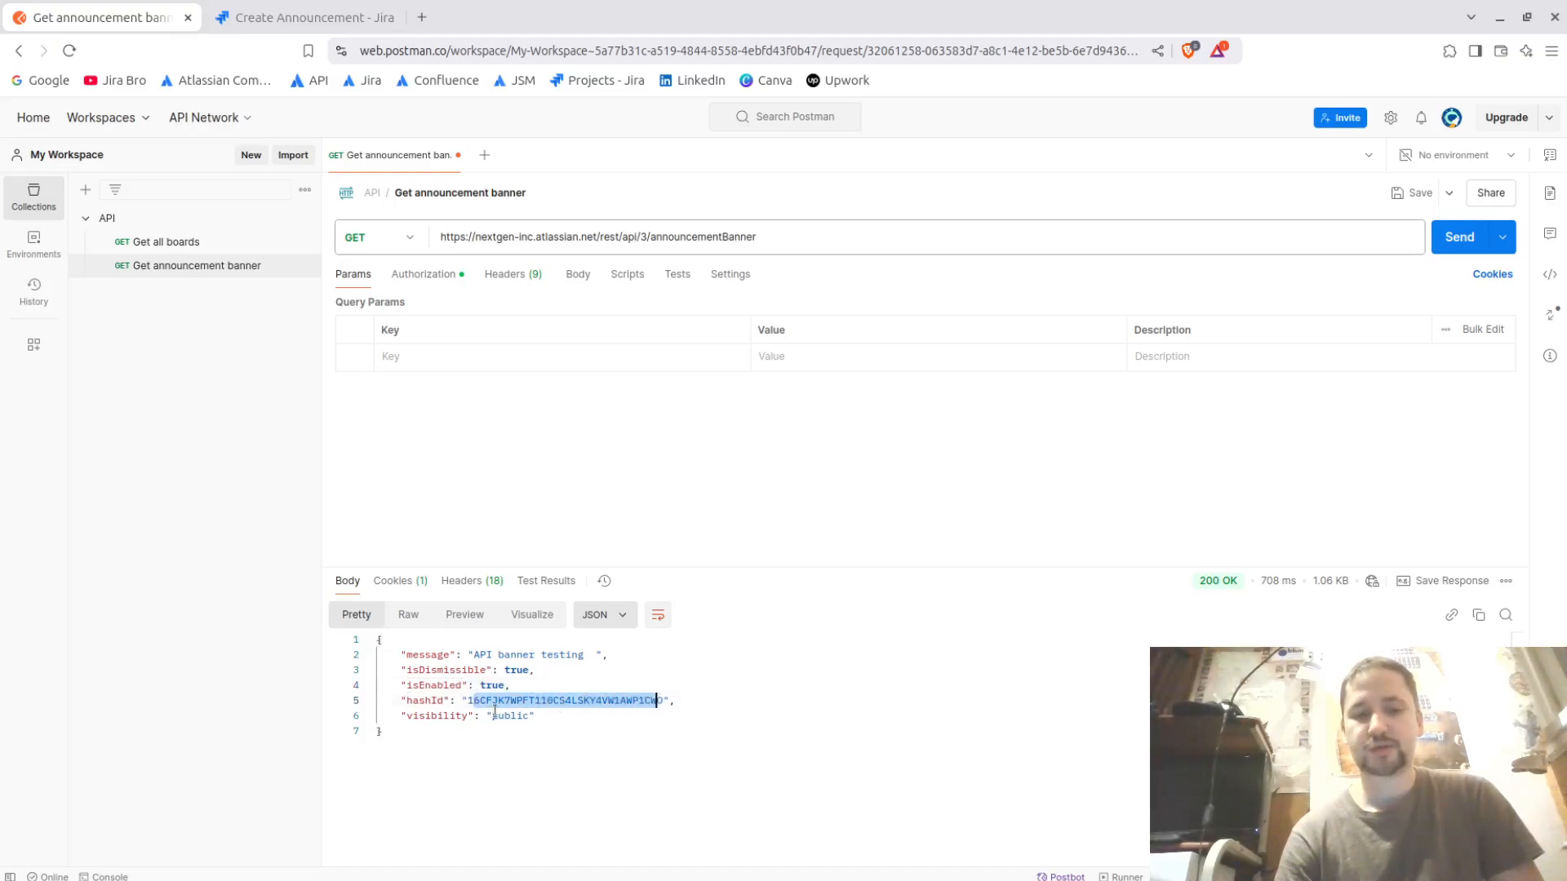
pyautogui.moveTo(493, 715); pyautogui.dragTo(516, 713)
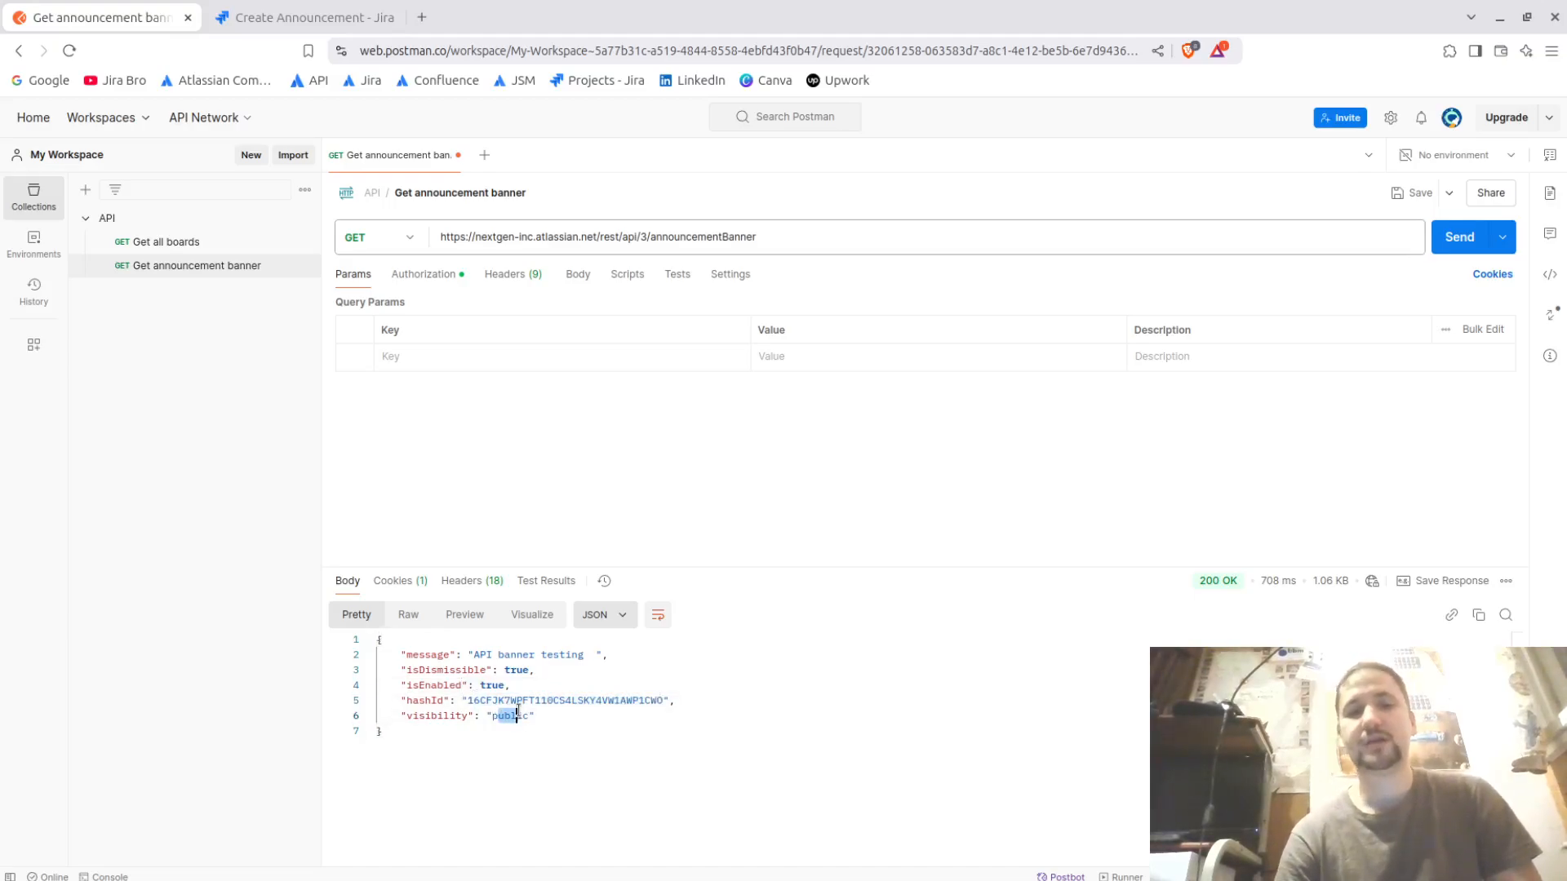
# Step: Switch back to the announcement banner settings page in Jira
pyautogui.click(304, 26)
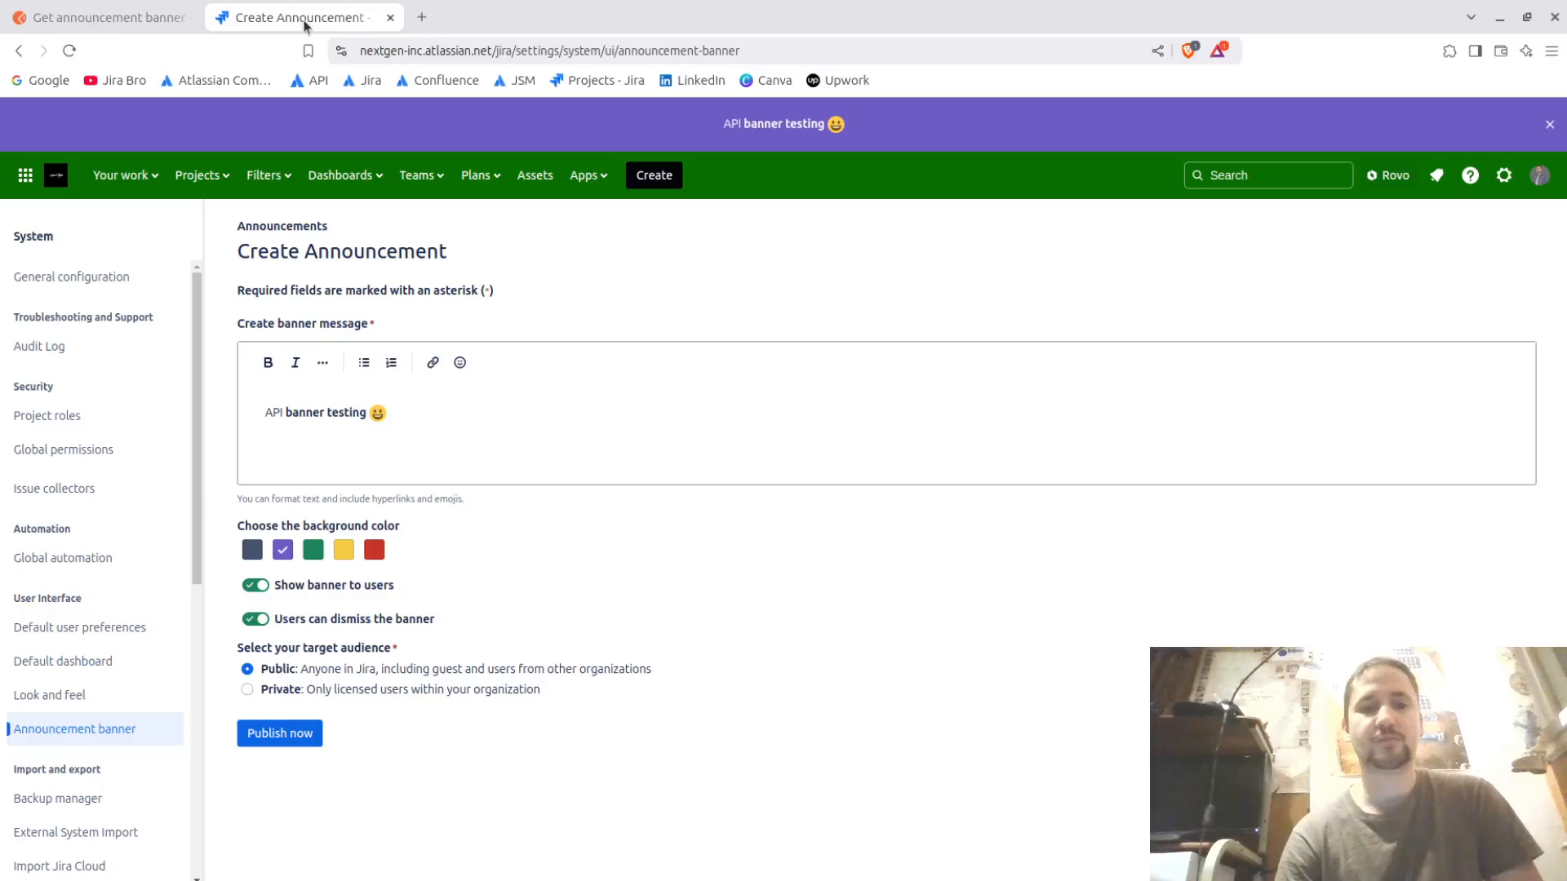